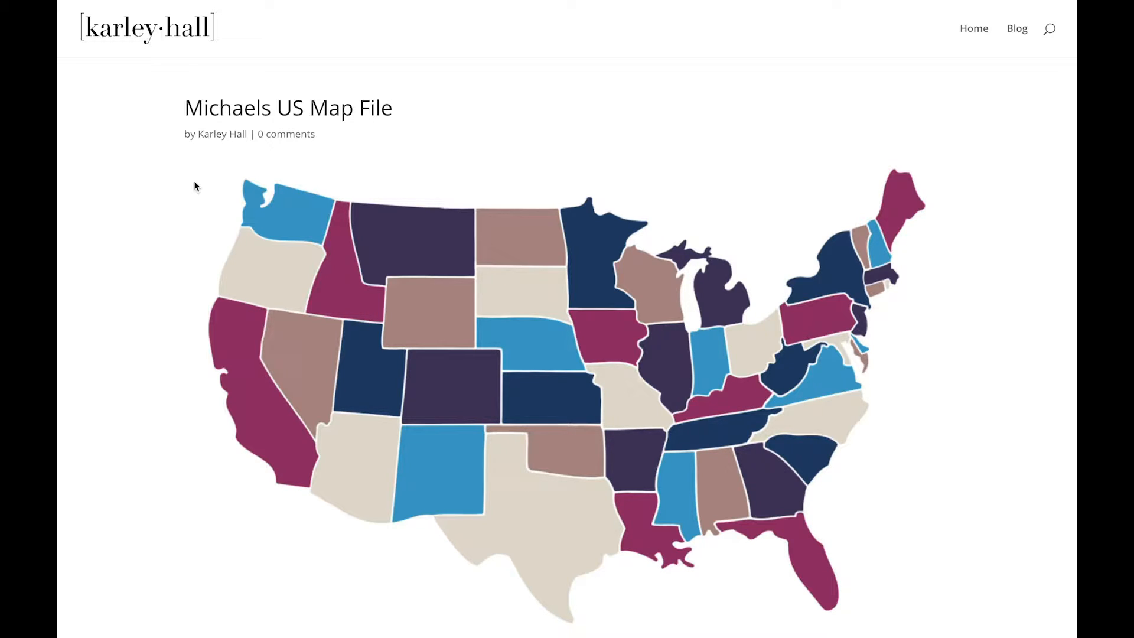
Find the Michaels US Map SVG Cut File in the post, agree to the terms and conditions, and download it.
{"action": "scroll", "coordinate": [195, 186], "scroll_direction": "down", "scroll_amount": 20}
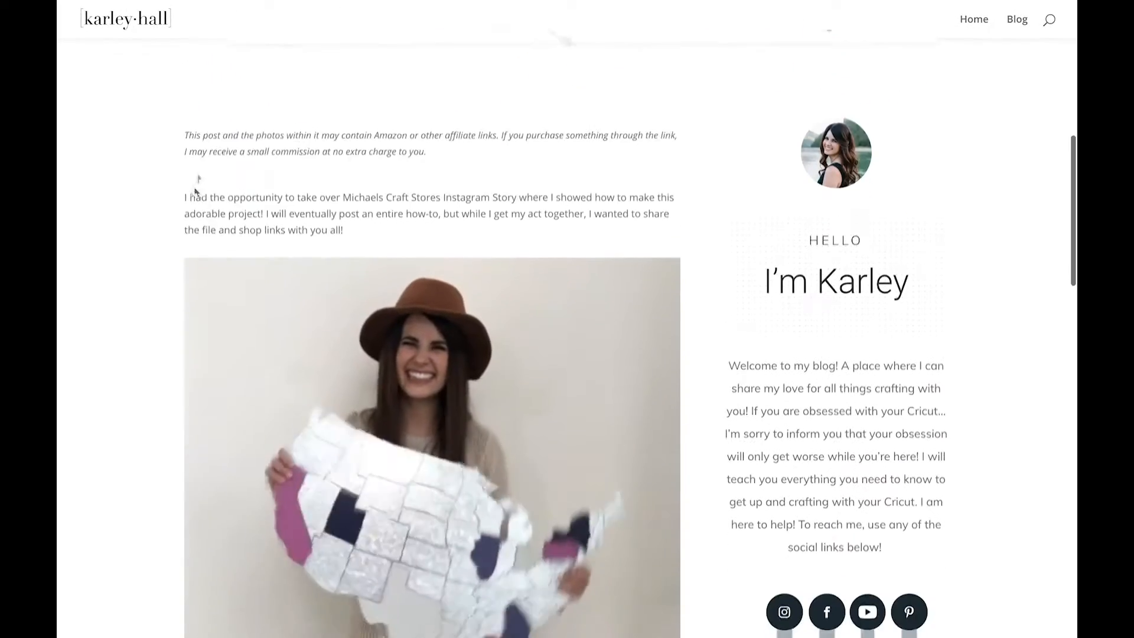
{"action": "scroll", "coordinate": [196, 187], "scroll_direction": "down", "scroll_amount": 1}
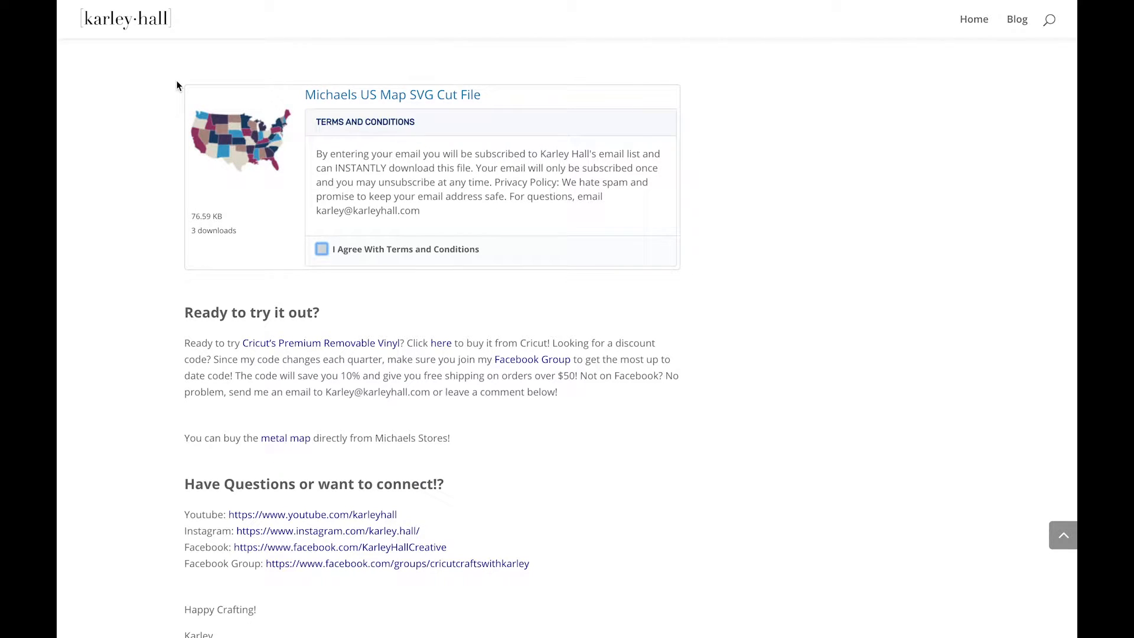
{"action": "scroll", "coordinate": [176, 85], "scroll_direction": "up", "scroll_amount": 2}
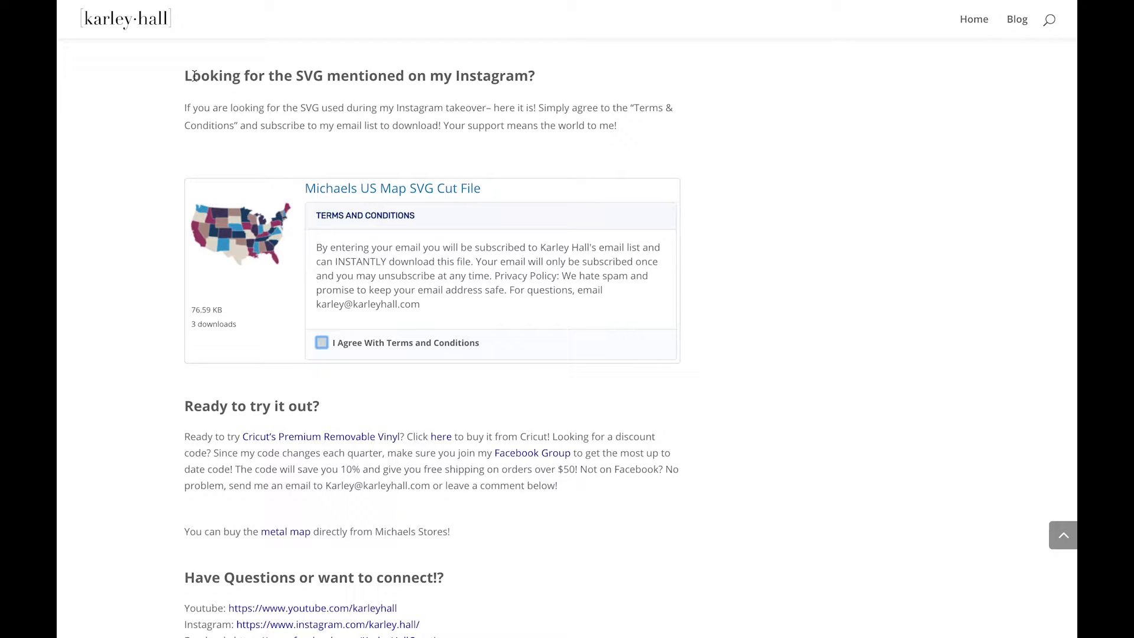
{"action": "scroll", "coordinate": [194, 76], "scroll_direction": "up", "scroll_amount": 8}
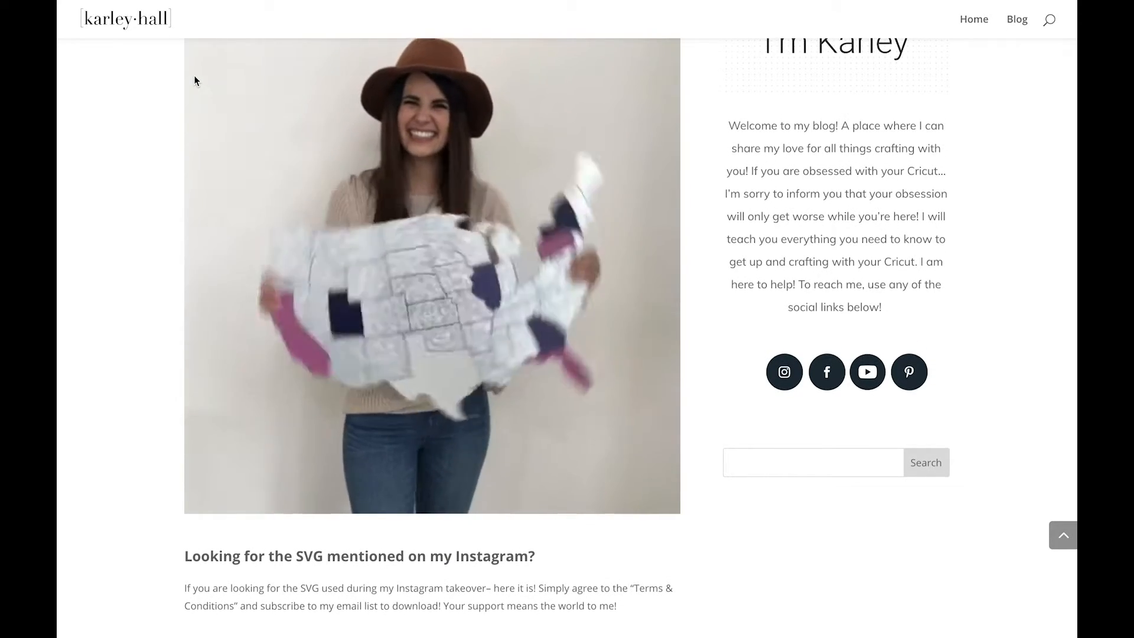
{"action": "scroll", "coordinate": [194, 75], "scroll_direction": "down", "scroll_amount": 4}
{"action": "scroll", "coordinate": [193, 75], "scroll_direction": "down", "scroll_amount": 5}
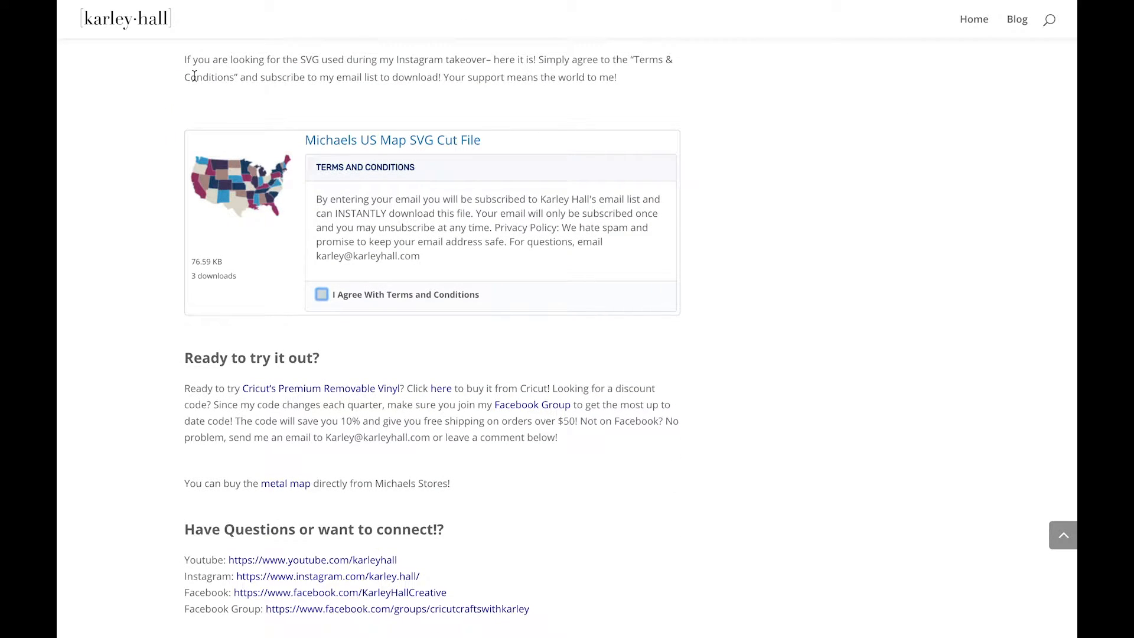
{"action": "scroll", "coordinate": [195, 77], "scroll_direction": "down", "scroll_amount": 1}
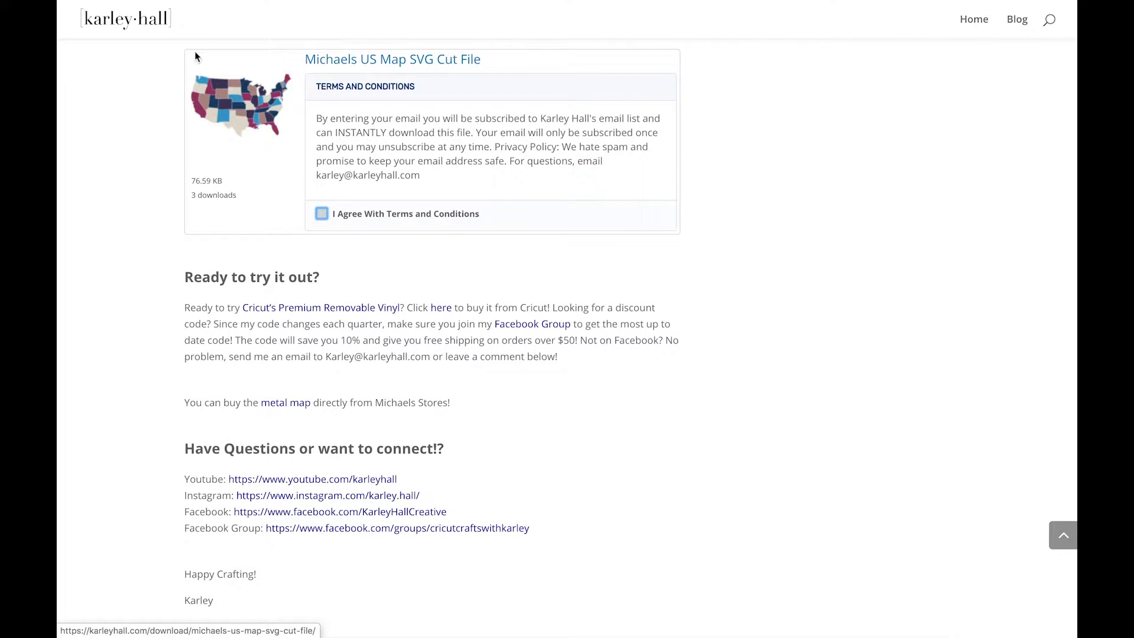
{"action": "left_click", "coordinate": [327, 216]}
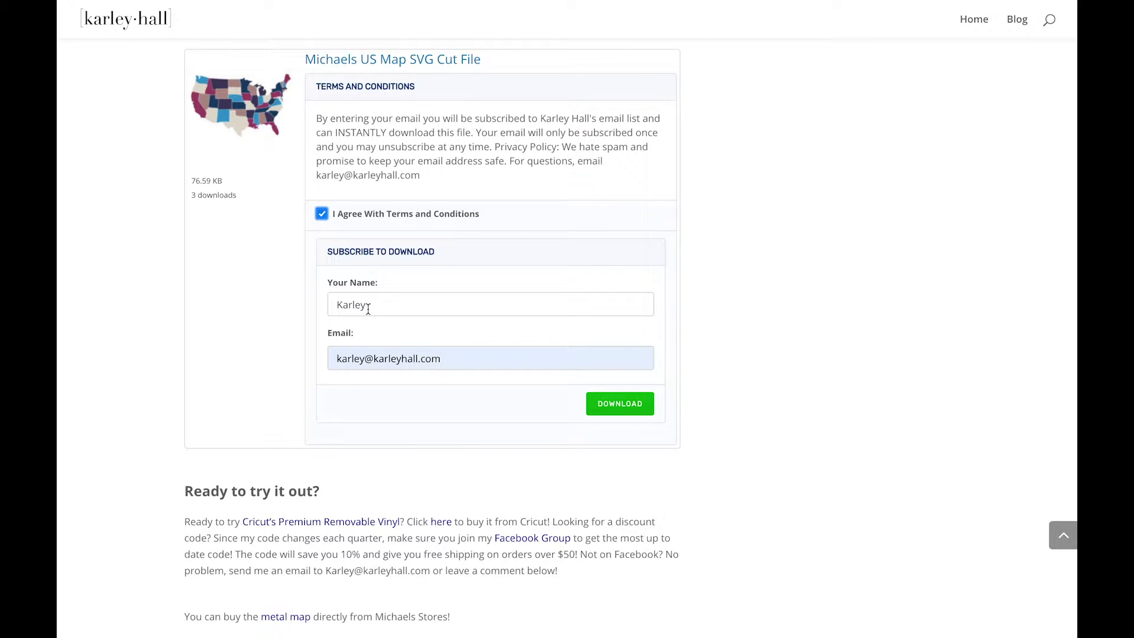
{"action": "left_click", "coordinate": [631, 405]}
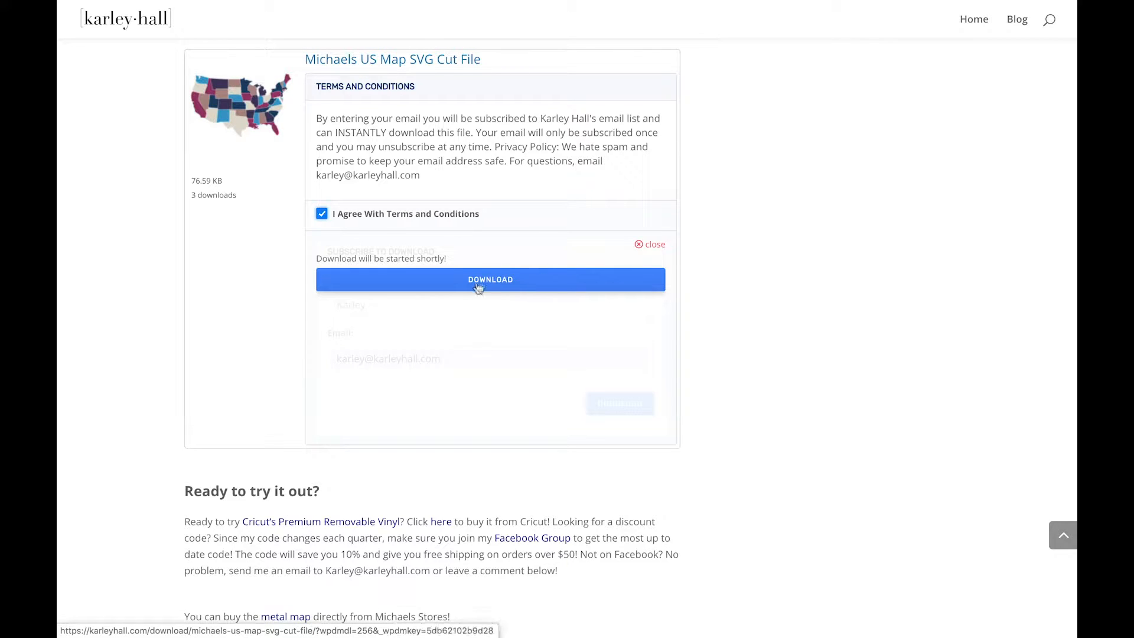
{"action": "left_click", "coordinate": [533, 290]}
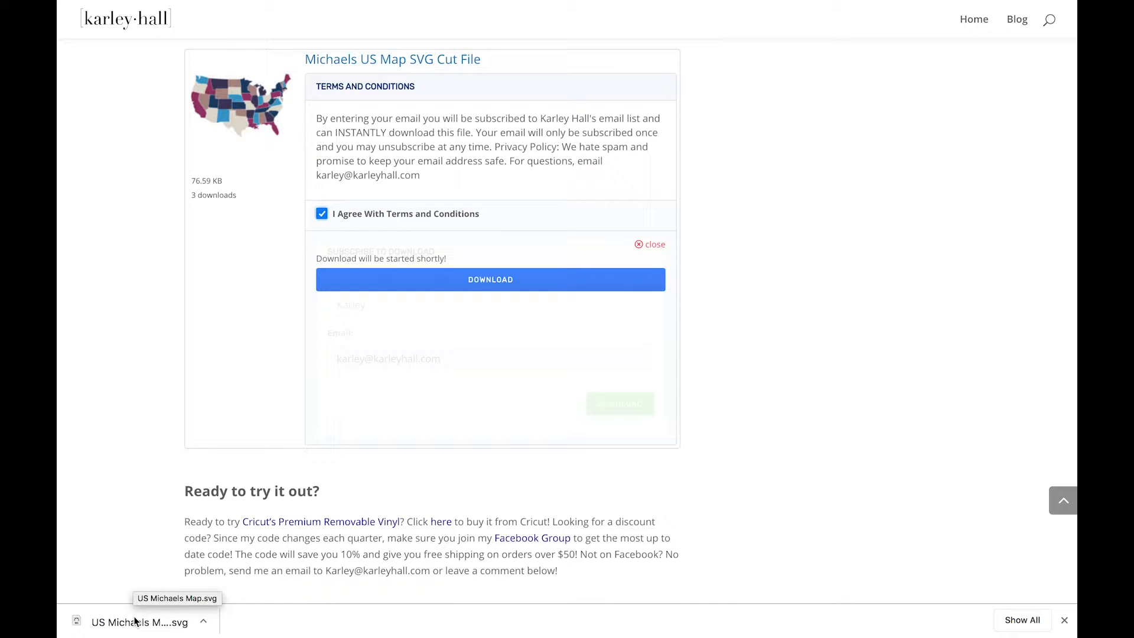
Put the downloaded US Michaels Map.svg on the desktop, clear the browser window away, and place the file below the Sort folder.
{"action": "left_click", "coordinate": [98, 29]}
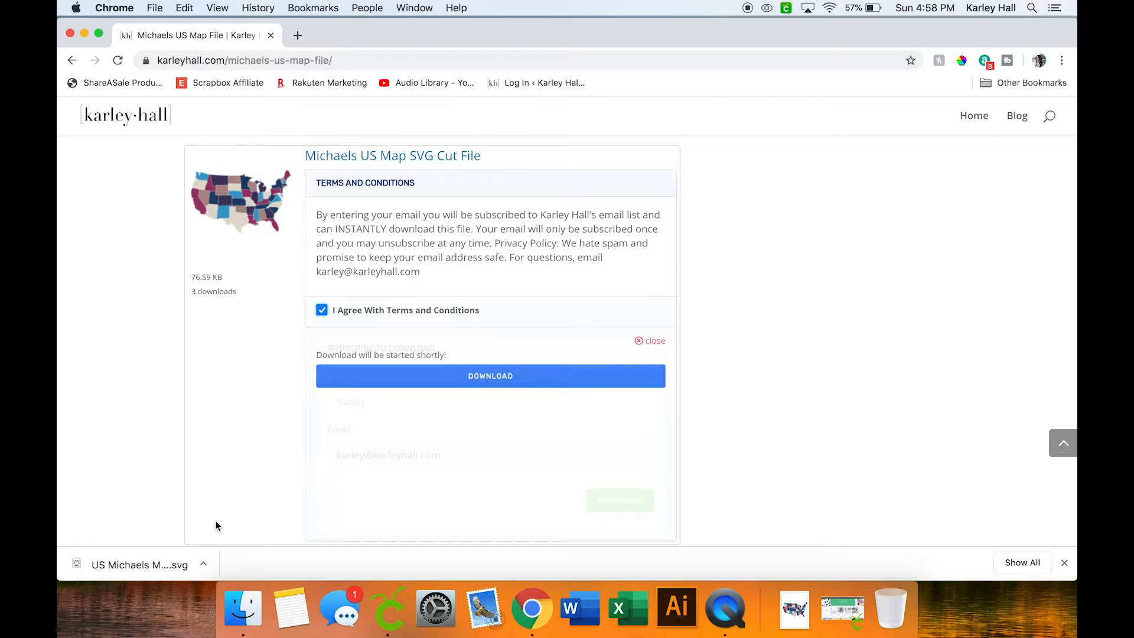
{"action": "left_click_drag", "start_coordinate": [142, 565], "coordinate": [130, 603]}
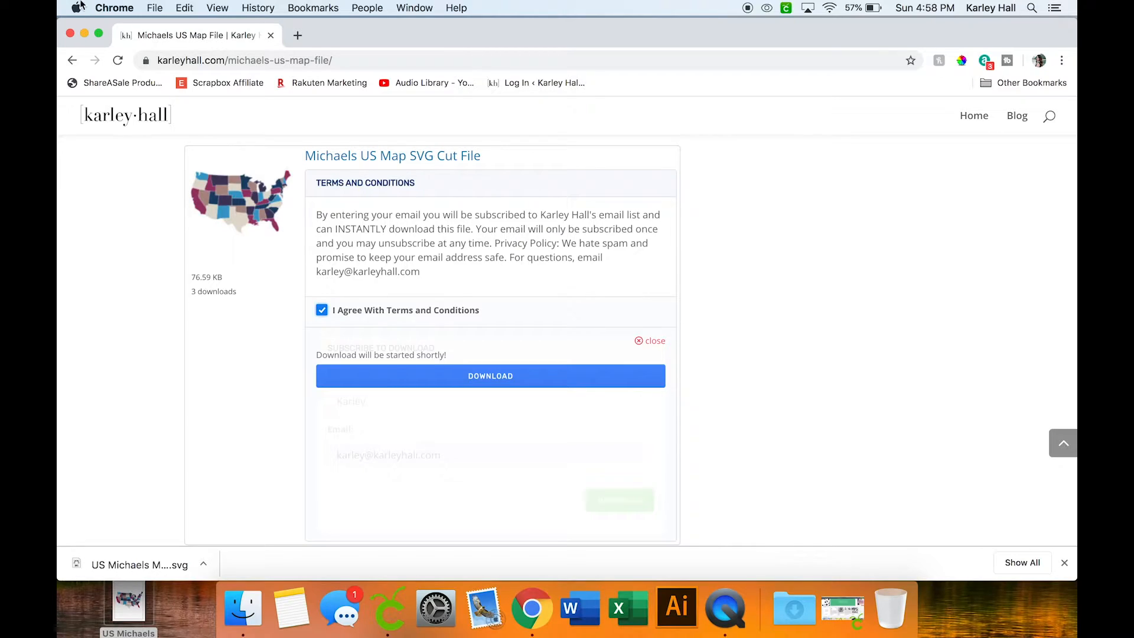
{"action": "left_click", "coordinate": [85, 33]}
{"action": "left_click_drag", "start_coordinate": [129, 603], "coordinate": [116, 136]}
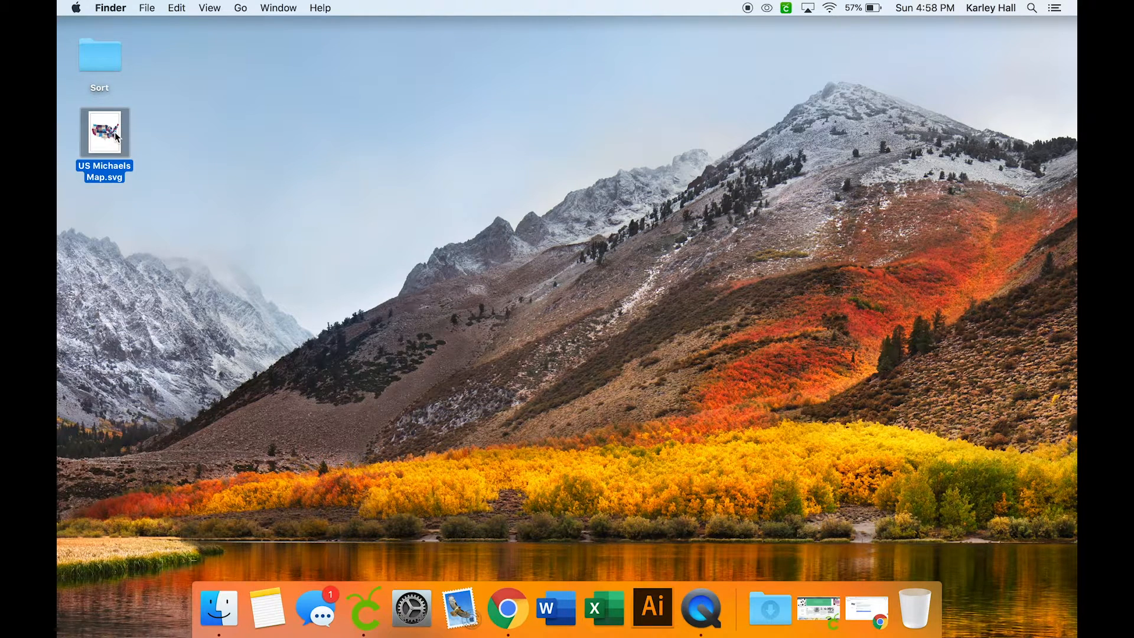
Switch to Cricut Design Space in full screen and start a new project.
{"action": "left_click", "coordinate": [361, 611]}
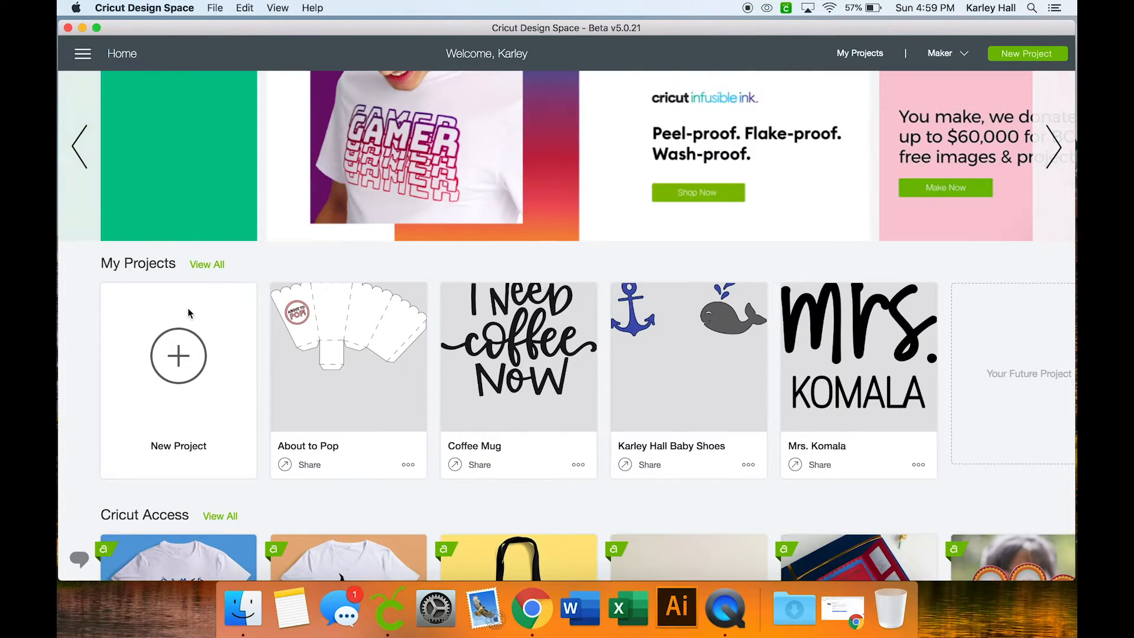
{"action": "left_click", "coordinate": [97, 28]}
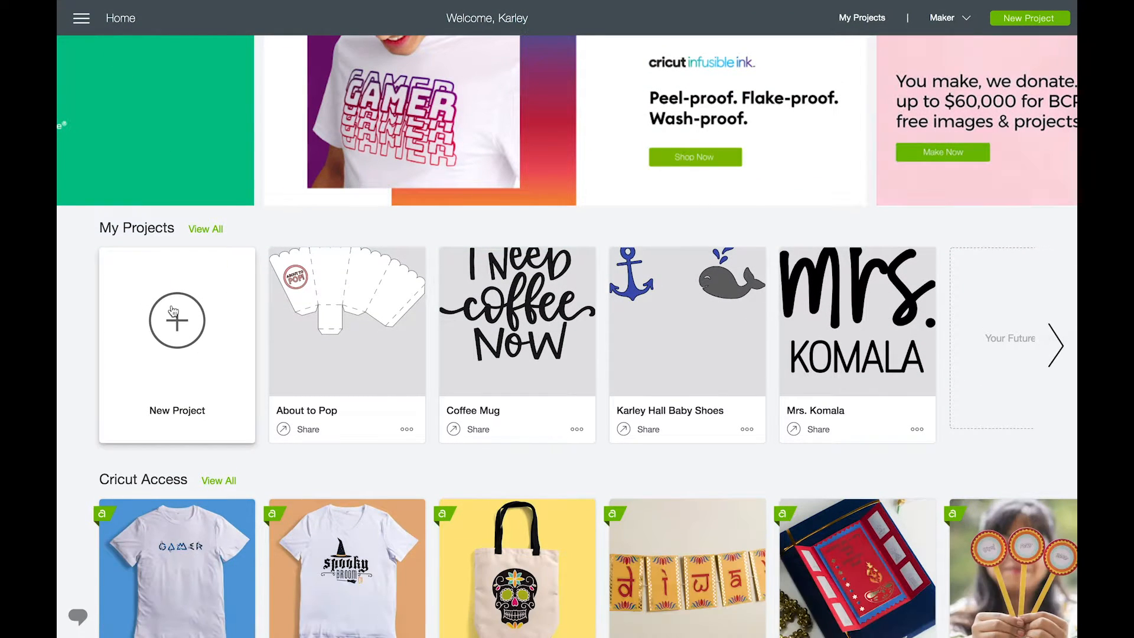
{"action": "left_click", "coordinate": [173, 311]}
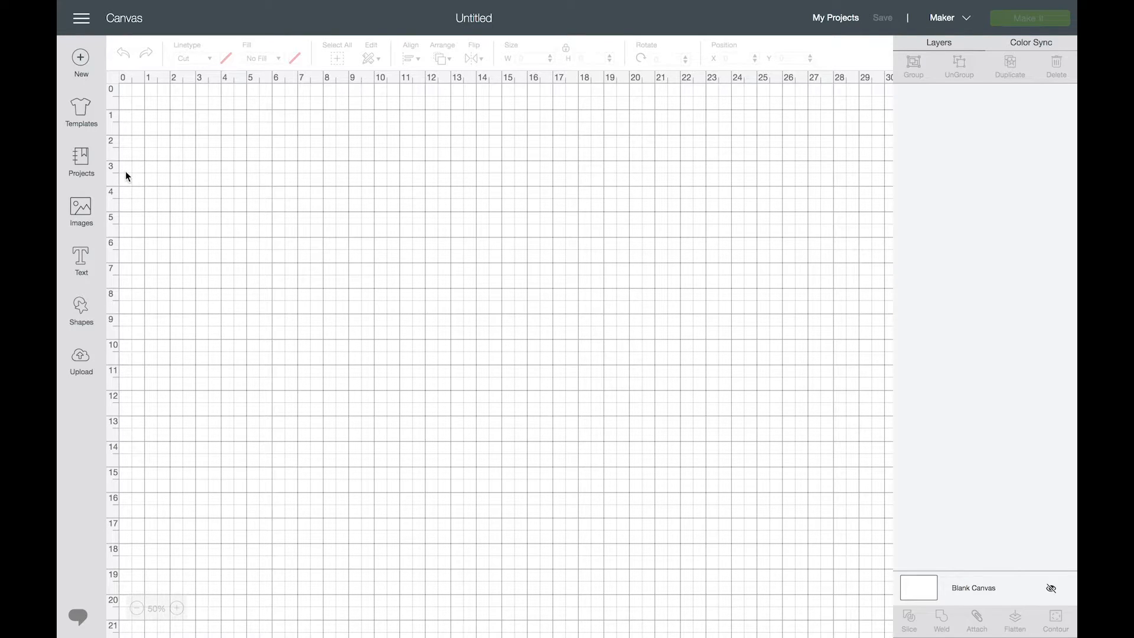
Upload US Michaels Map.svg from the desktop as an image.
{"action": "left_click", "coordinate": [83, 362]}
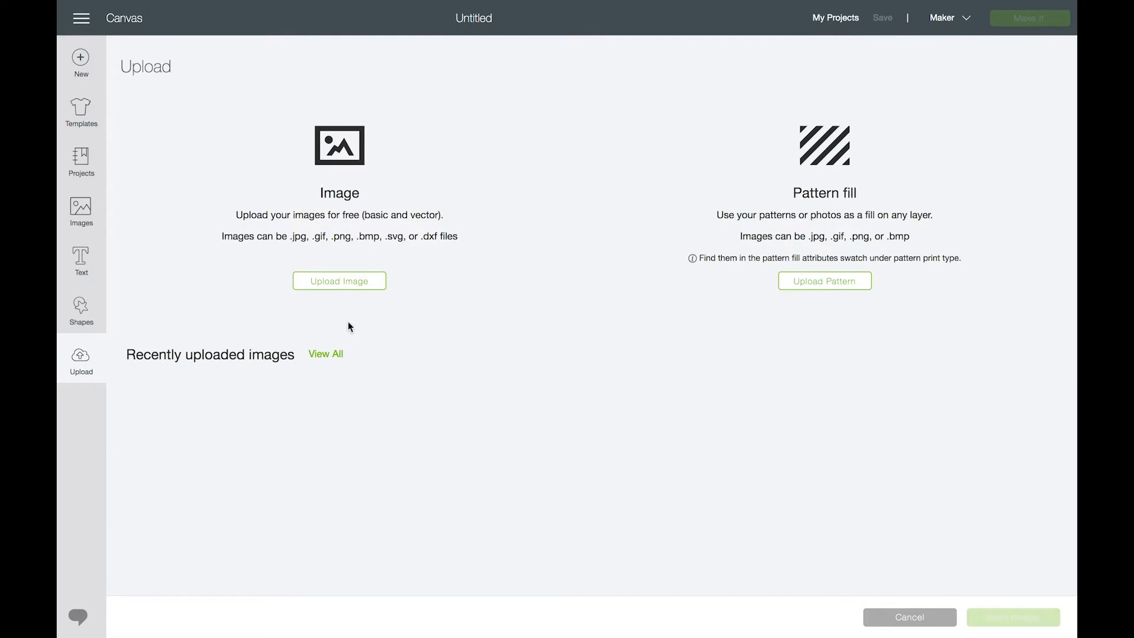
{"action": "left_click", "coordinate": [353, 289]}
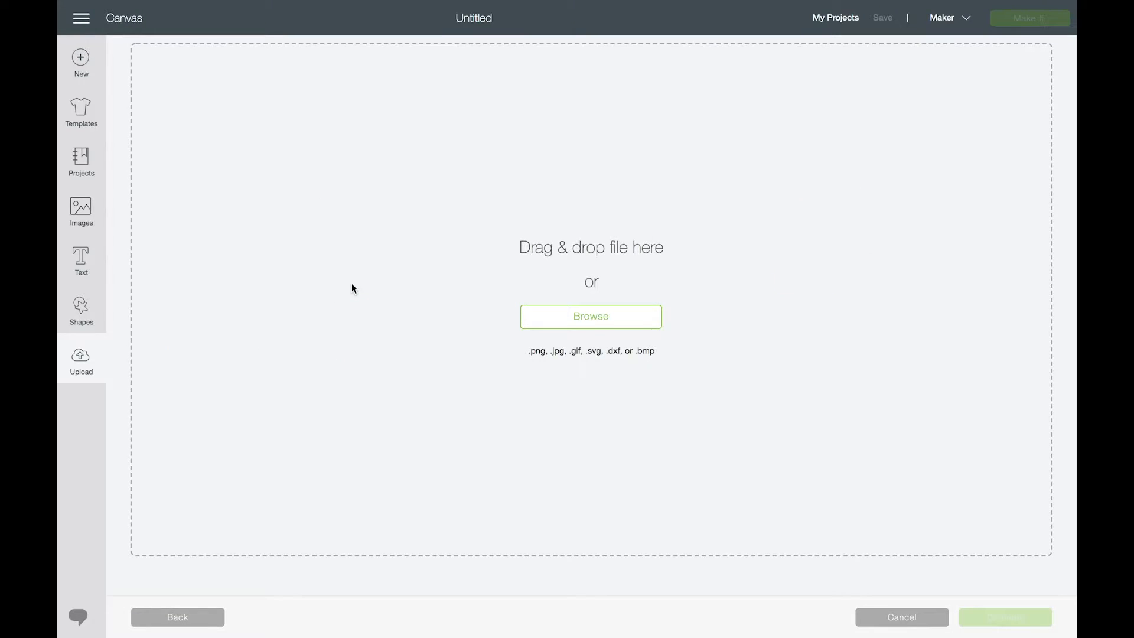
{"action": "left_click", "coordinate": [594, 323]}
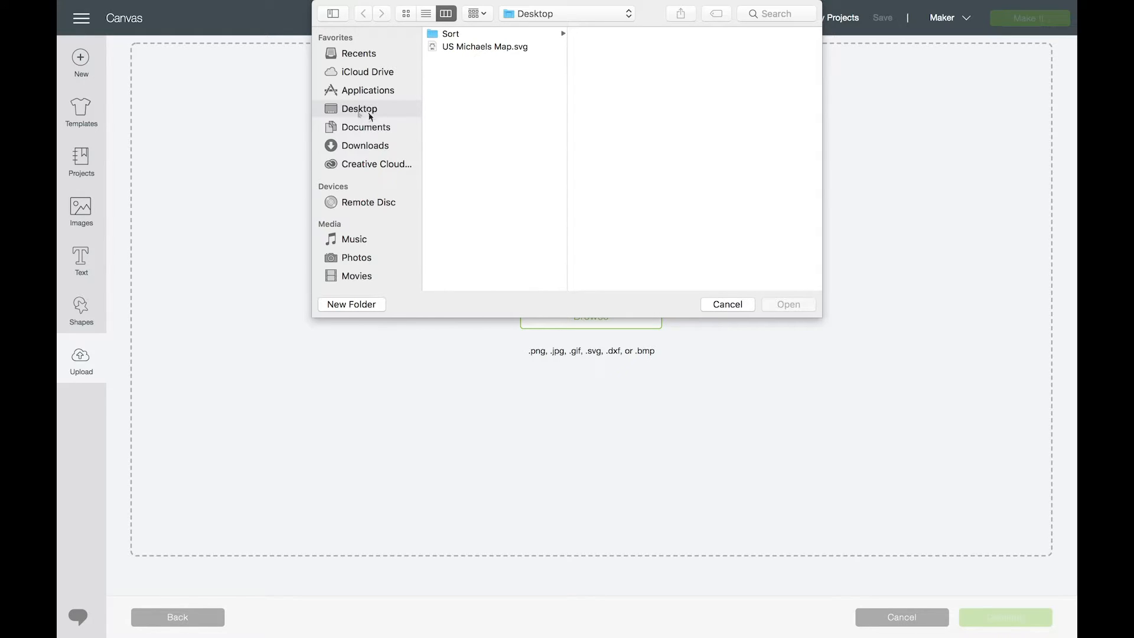
{"action": "left_click", "coordinate": [476, 46]}
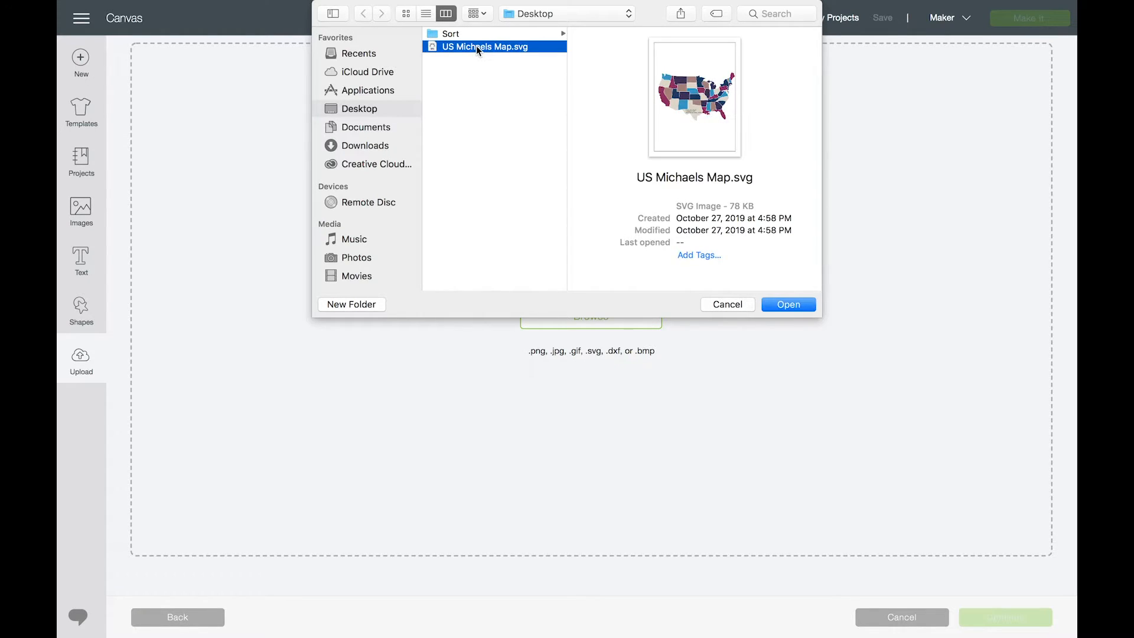
{"action": "left_click", "coordinate": [795, 304]}
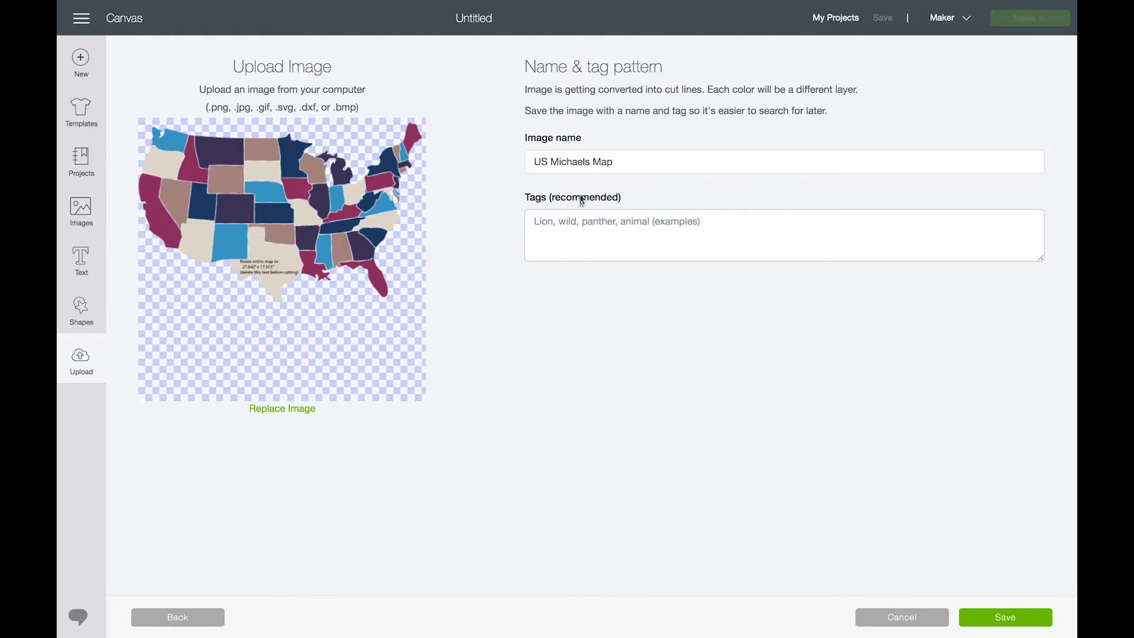
Name the uploaded image US Map, add the tags usa, us, travel, and save it.
{"action": "double_click", "coordinate": [567, 161]}
{"action": "key", "text": "BackSpace"}
{"action": "left_click", "coordinate": [618, 224]}
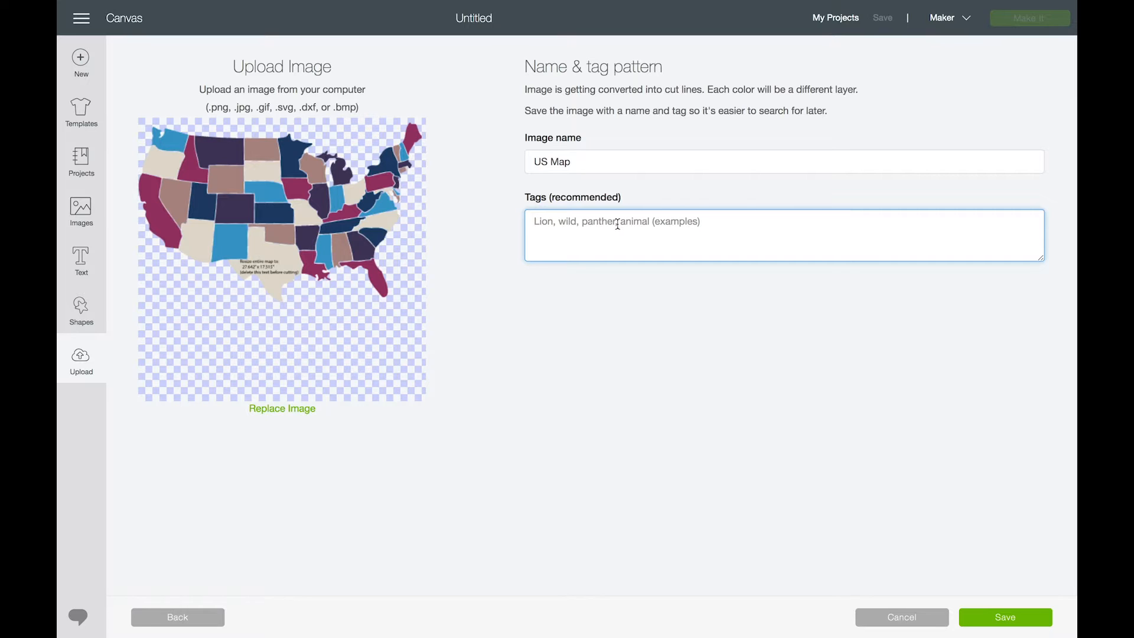
{"action": "type", "text": "usa, us, travel"}
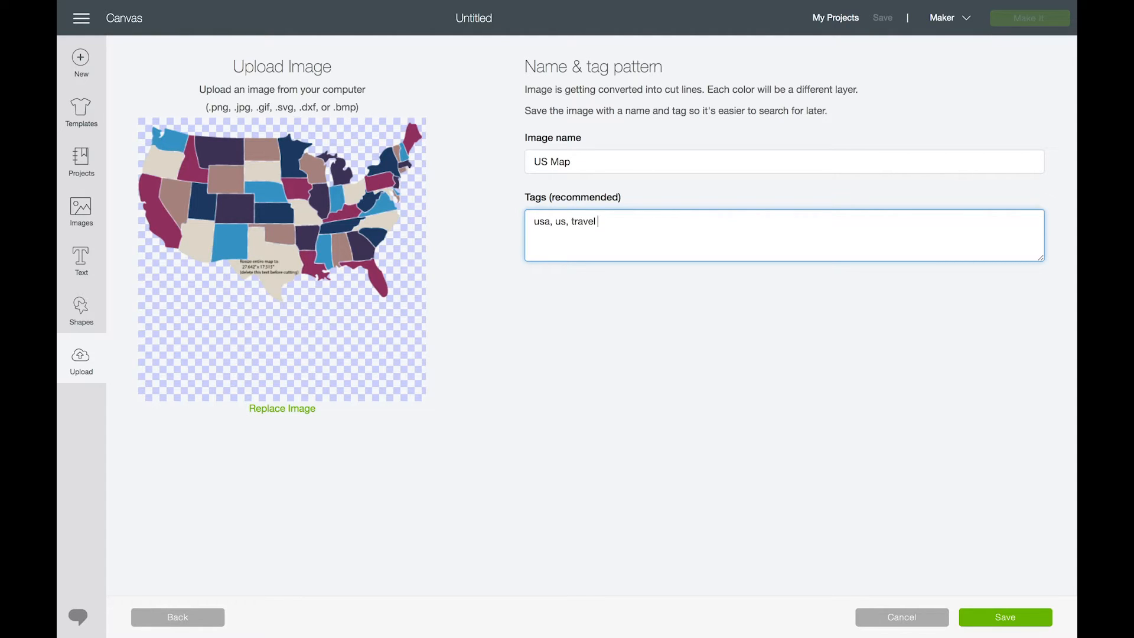
{"action": "left_click", "coordinate": [1002, 619]}
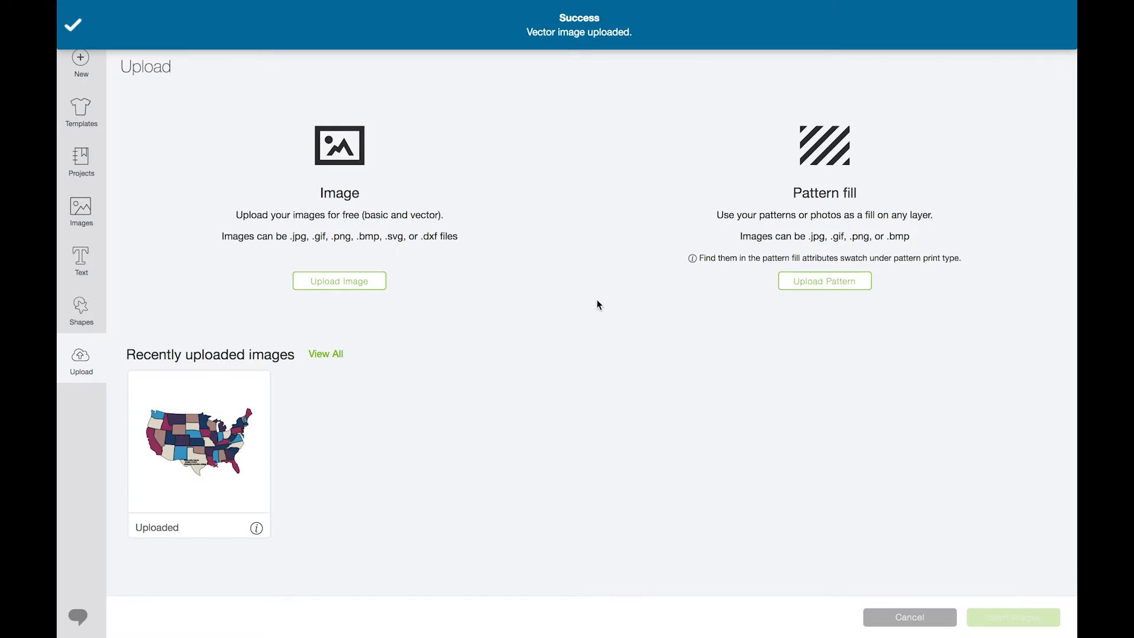
Insert the uploaded US map into the project and place it near the canvas origin.
{"action": "left_click", "coordinate": [186, 401]}
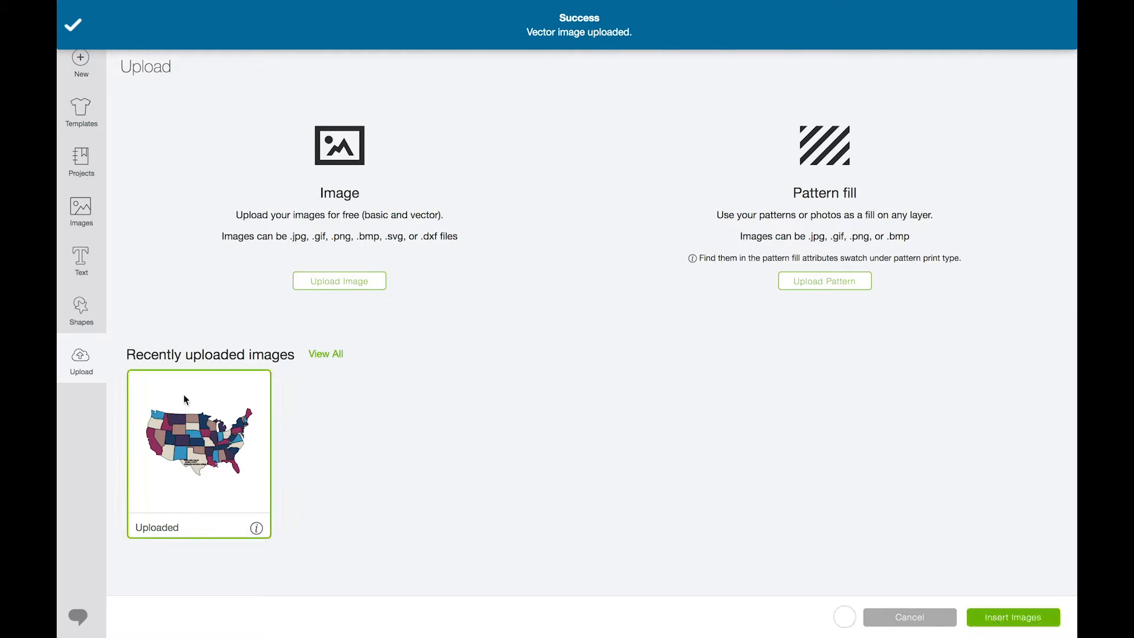
{"action": "left_click", "coordinate": [1012, 618]}
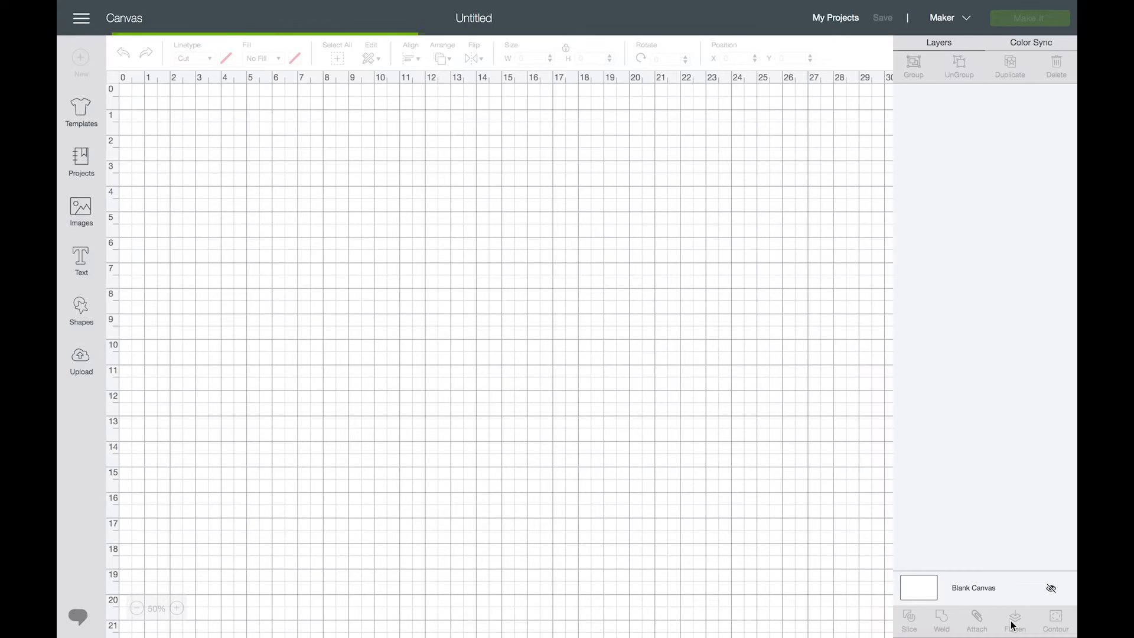
{"action": "left_click_drag", "start_coordinate": [581, 313], "coordinate": [522, 255]}
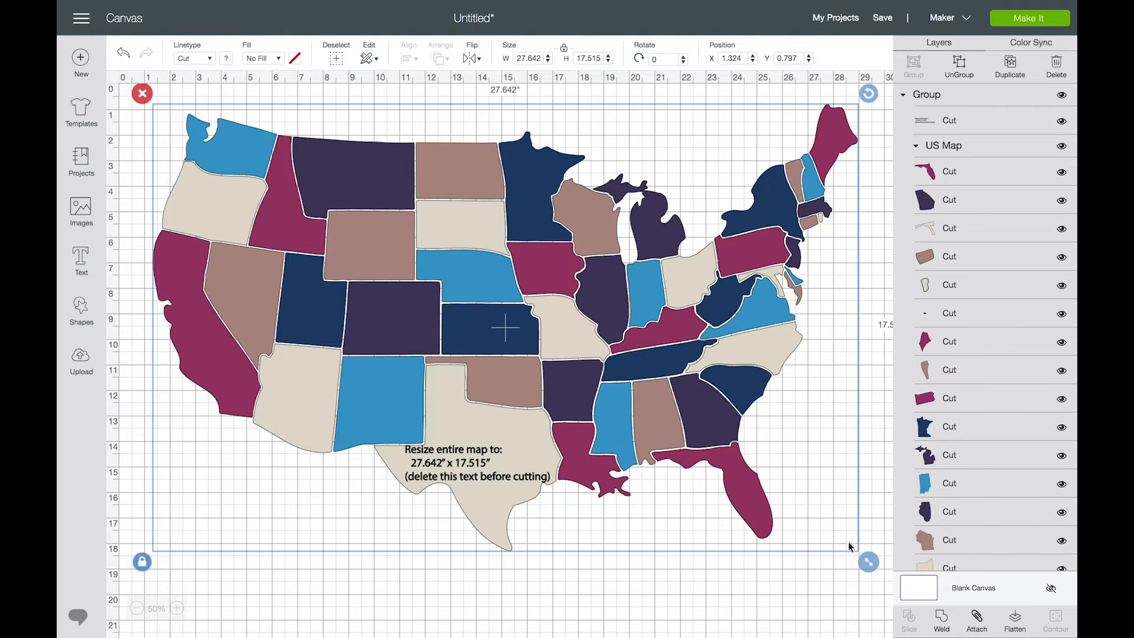
Shrink the whole map to about 22 inches wide and reset its width to 27.642 inches.
{"action": "left_click_drag", "start_coordinate": [868, 562], "coordinate": [726, 469]}
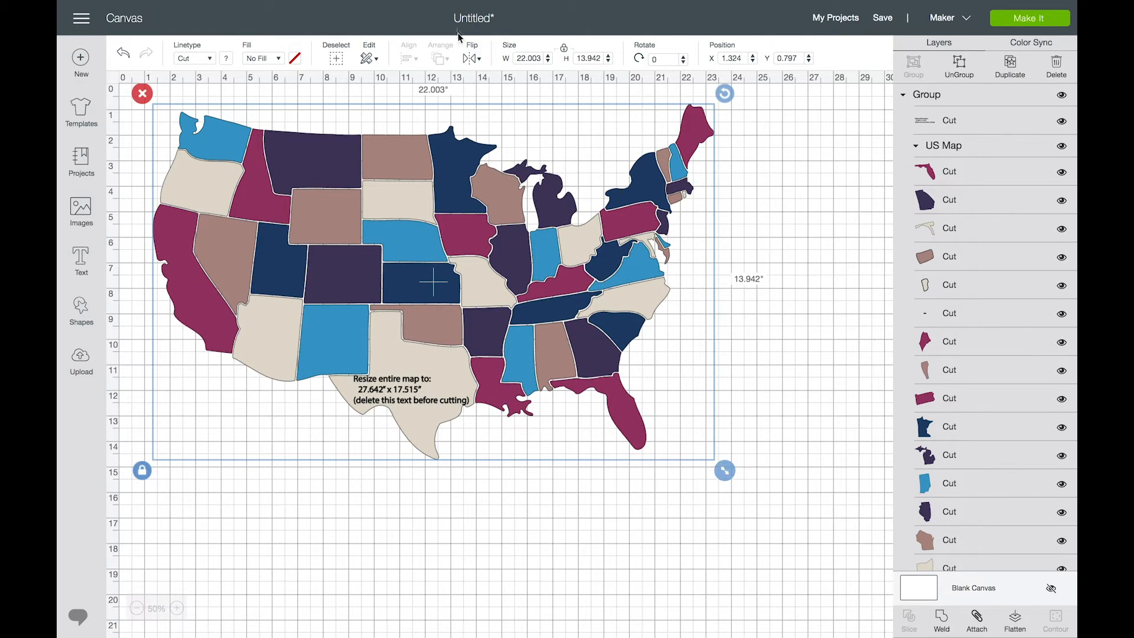
{"action": "double_click", "coordinate": [527, 59]}
{"action": "type", "text": "27.642"}
{"action": "key", "text": "Return"}
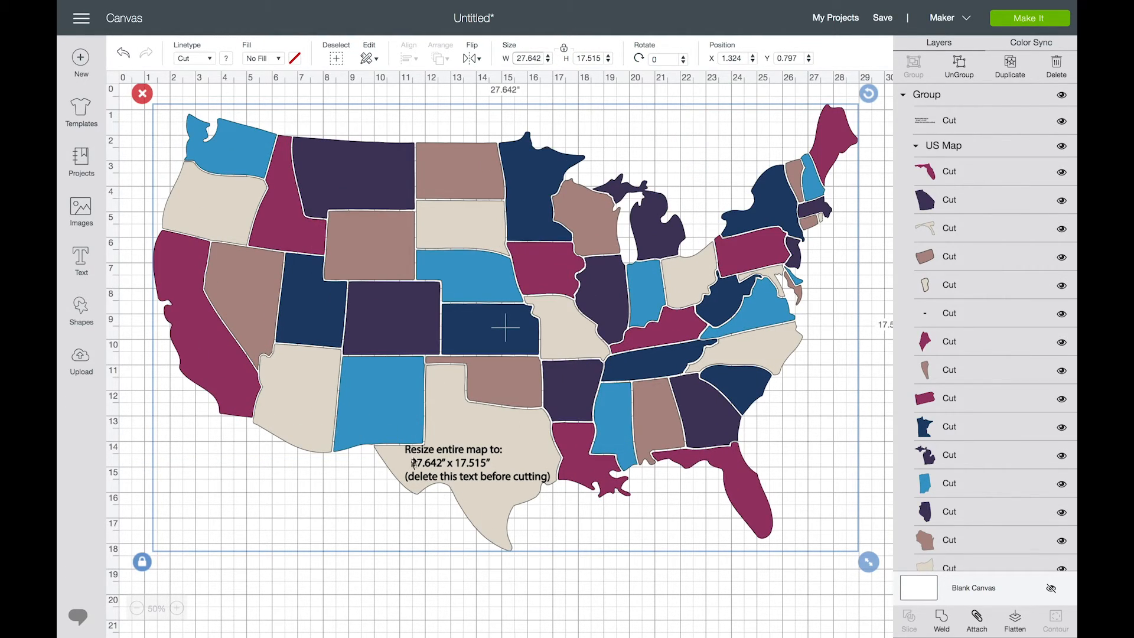
Delete the layer holding the resize instruction text over Texas.
{"action": "left_click", "coordinate": [963, 123]}
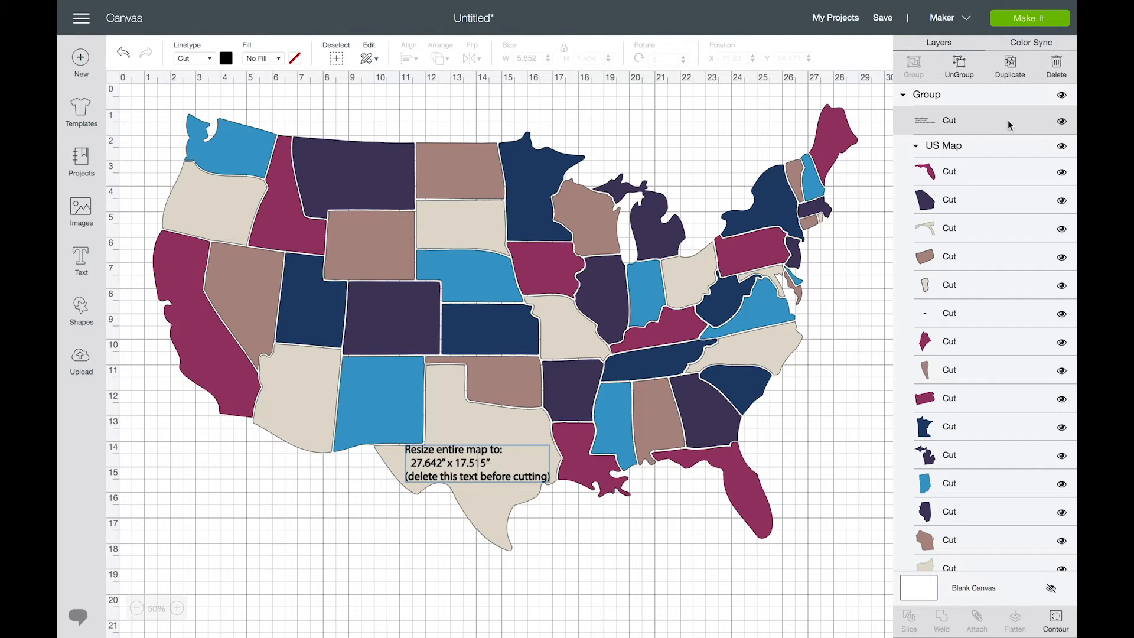
{"action": "key", "text": "Delete"}
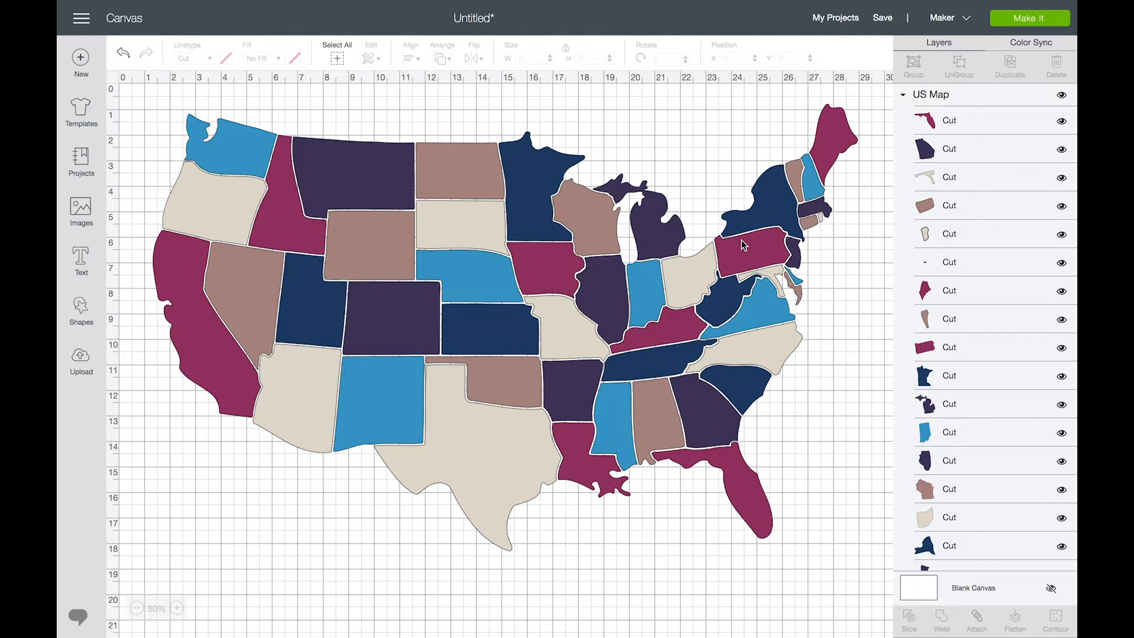
Look through the map's state layers and ungroup the US Map into separate states.
{"action": "scroll", "coordinate": [960, 151], "scroll_direction": "down", "scroll_amount": 10}
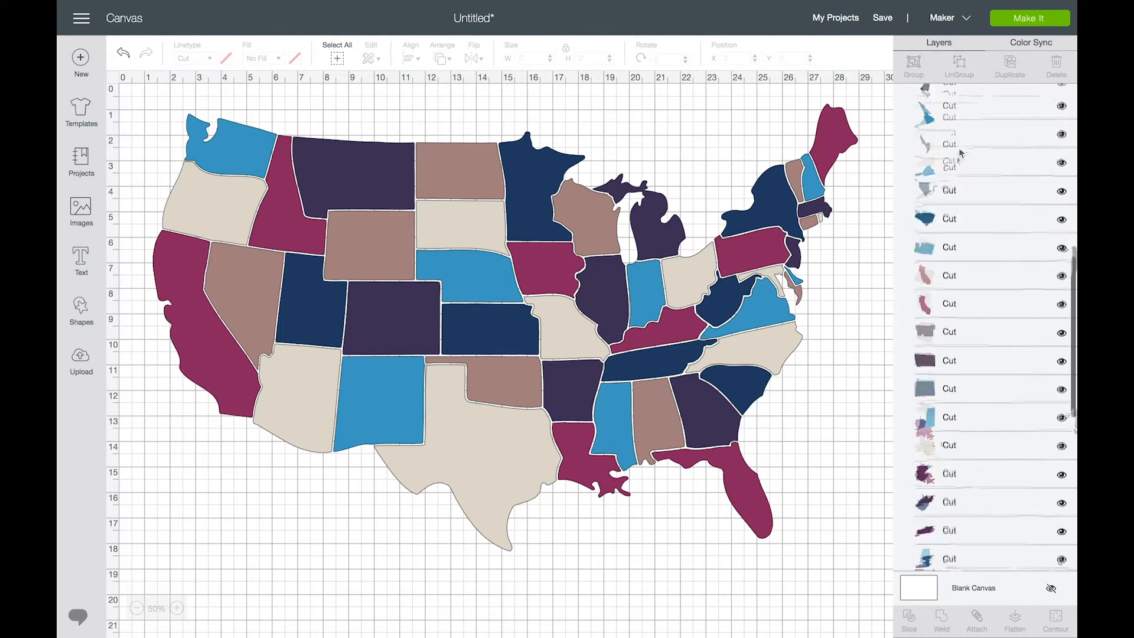
{"action": "scroll", "coordinate": [960, 151], "scroll_direction": "up", "scroll_amount": 10}
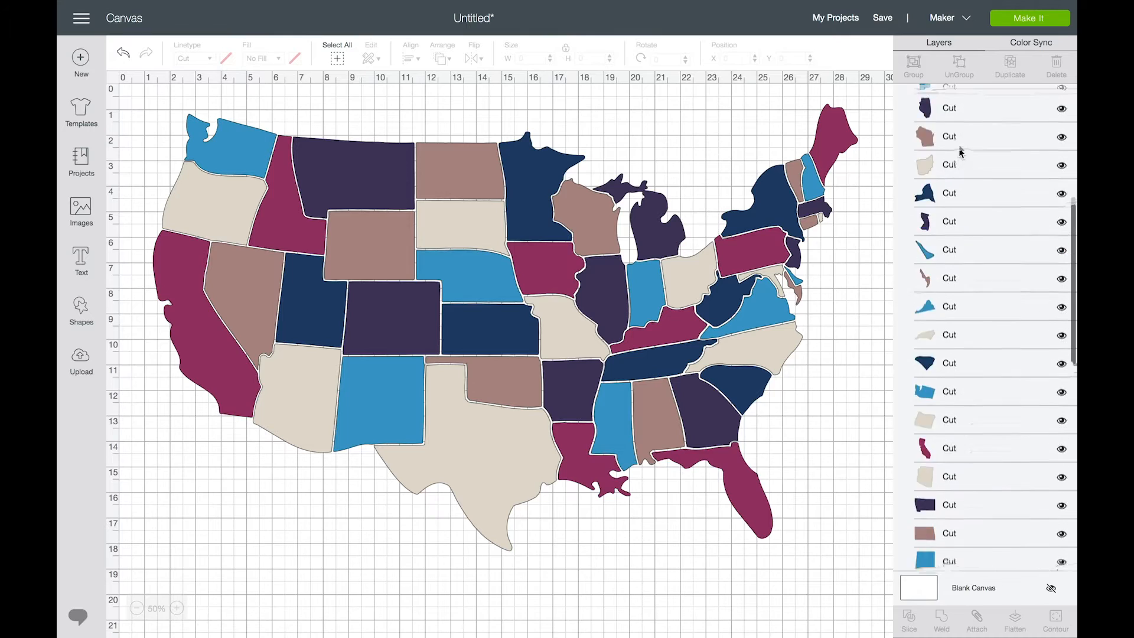
{"action": "scroll", "coordinate": [960, 152], "scroll_direction": "up", "scroll_amount": 1}
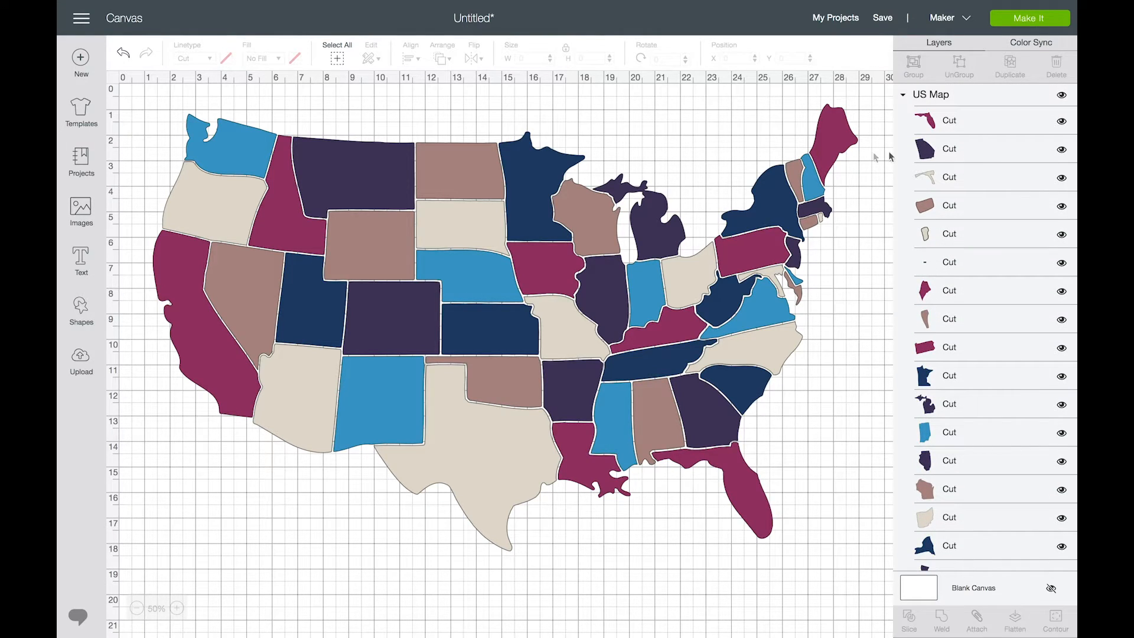
{"action": "left_click", "coordinate": [749, 508]}
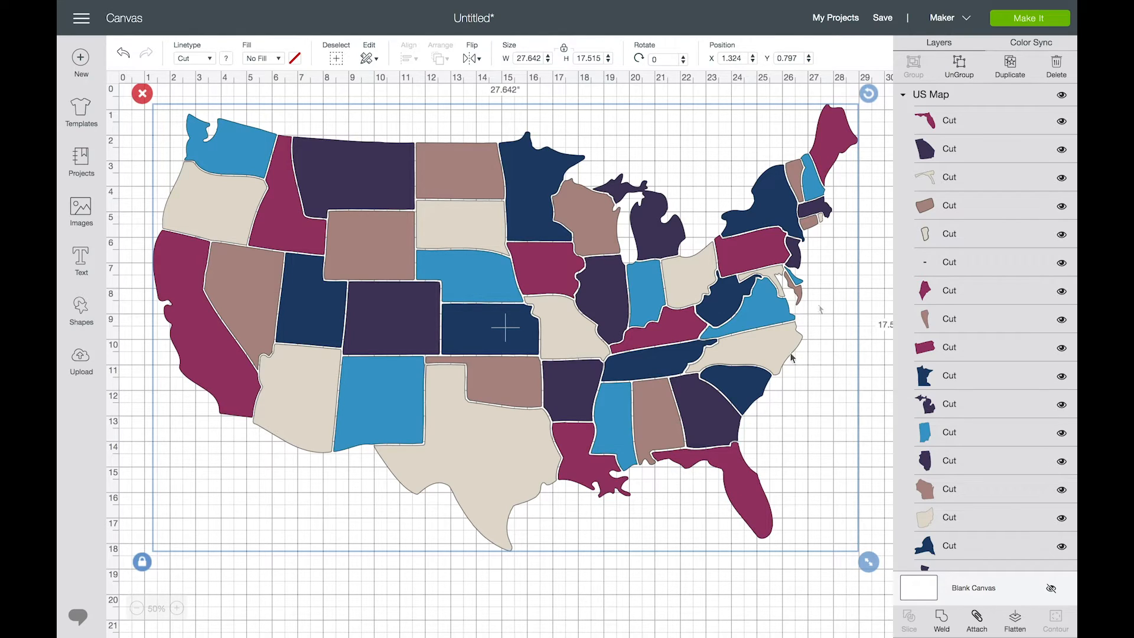
{"action": "left_click", "coordinate": [960, 66]}
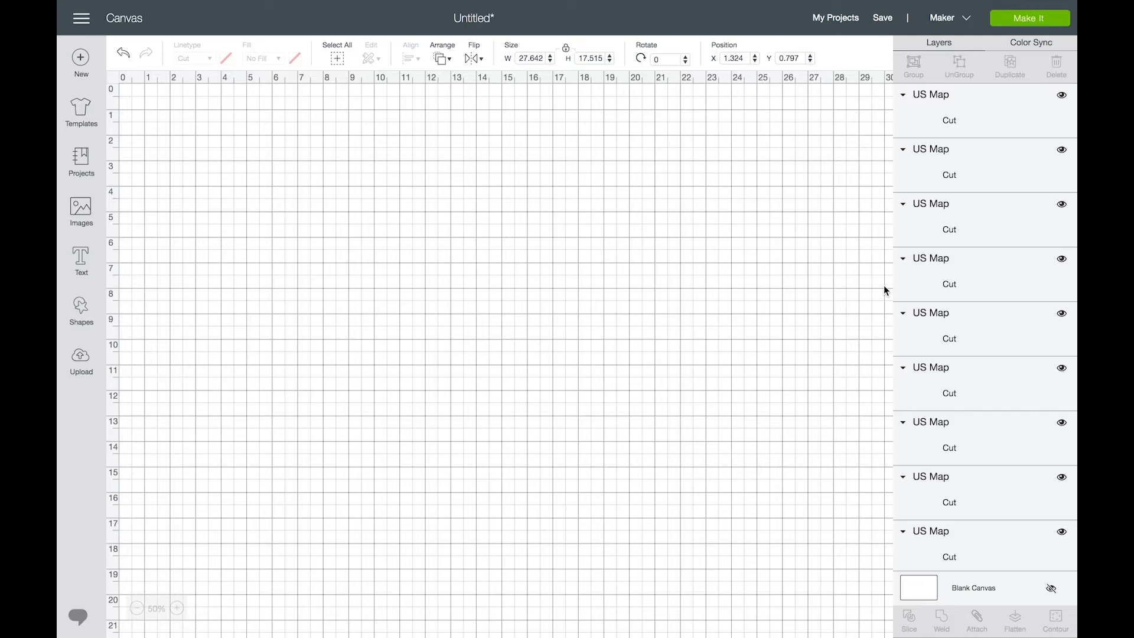
Set the Florida state's width to 4.8 inches and change its material color to yellow.
{"action": "left_click", "coordinate": [743, 521]}
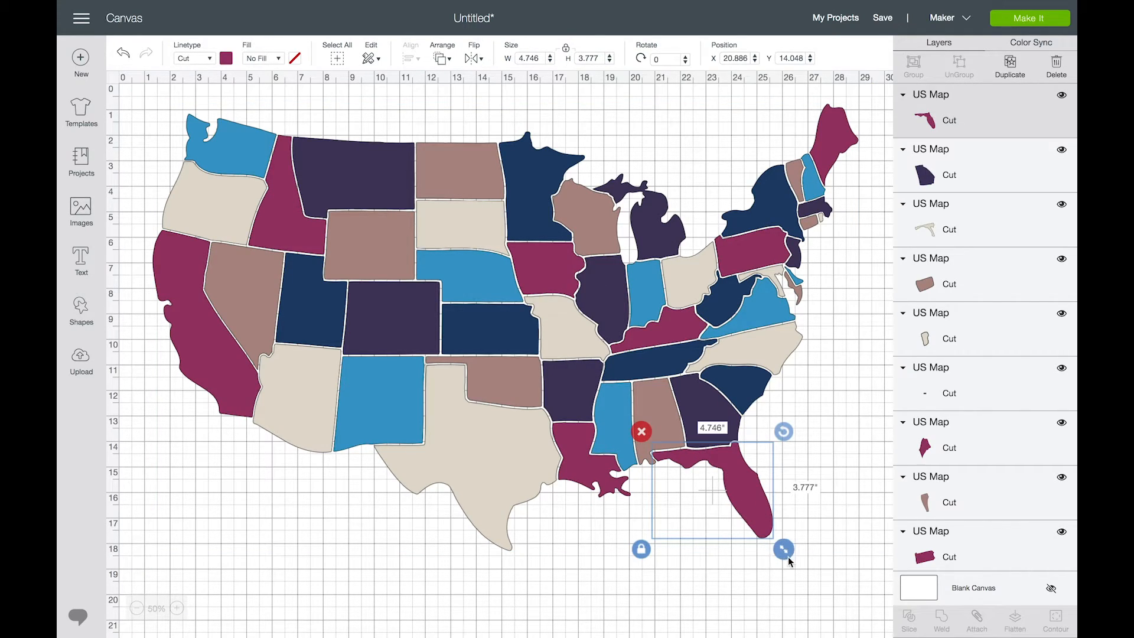
{"action": "double_click", "coordinate": [535, 56]}
{"action": "type", "text": "4.8"}
{"action": "key", "text": "Return"}
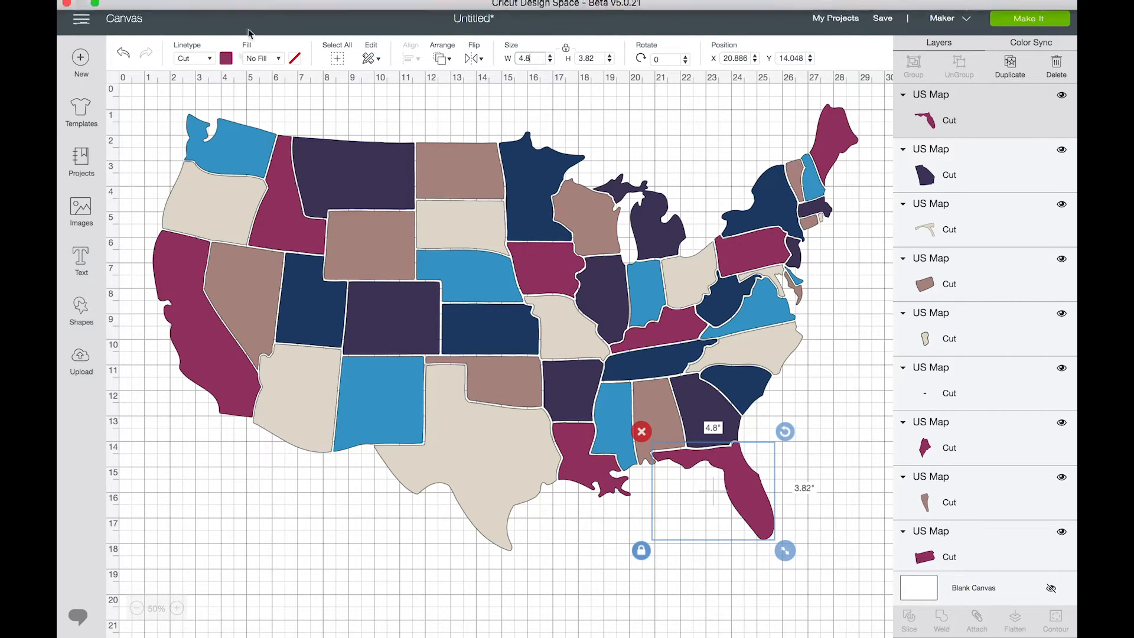
{"action": "left_click", "coordinate": [227, 58]}
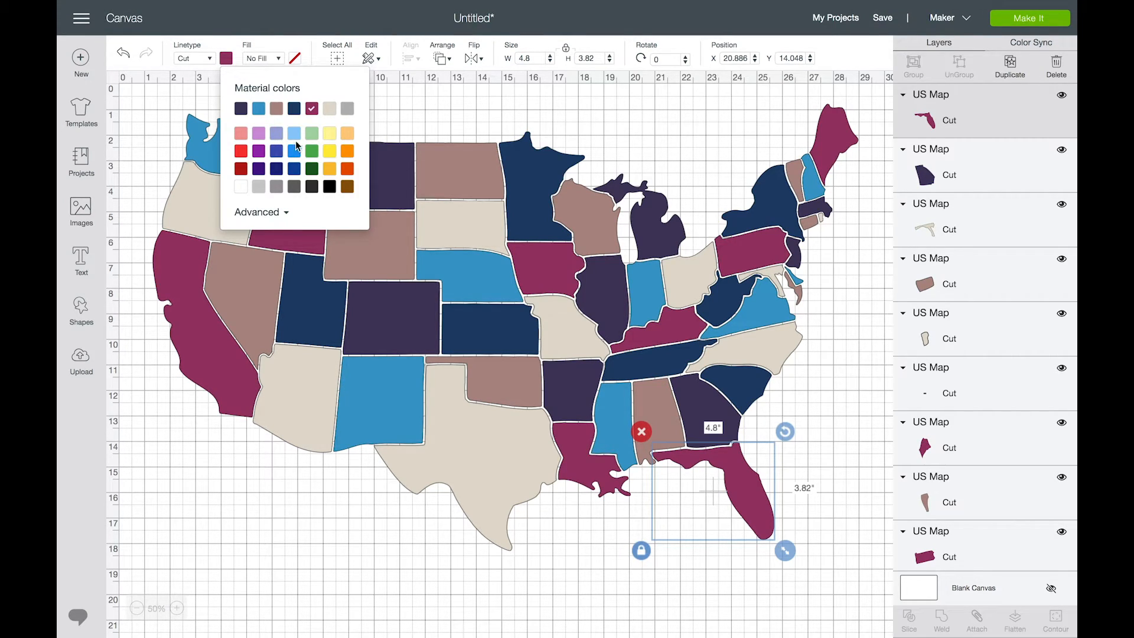
{"action": "left_click", "coordinate": [326, 156]}
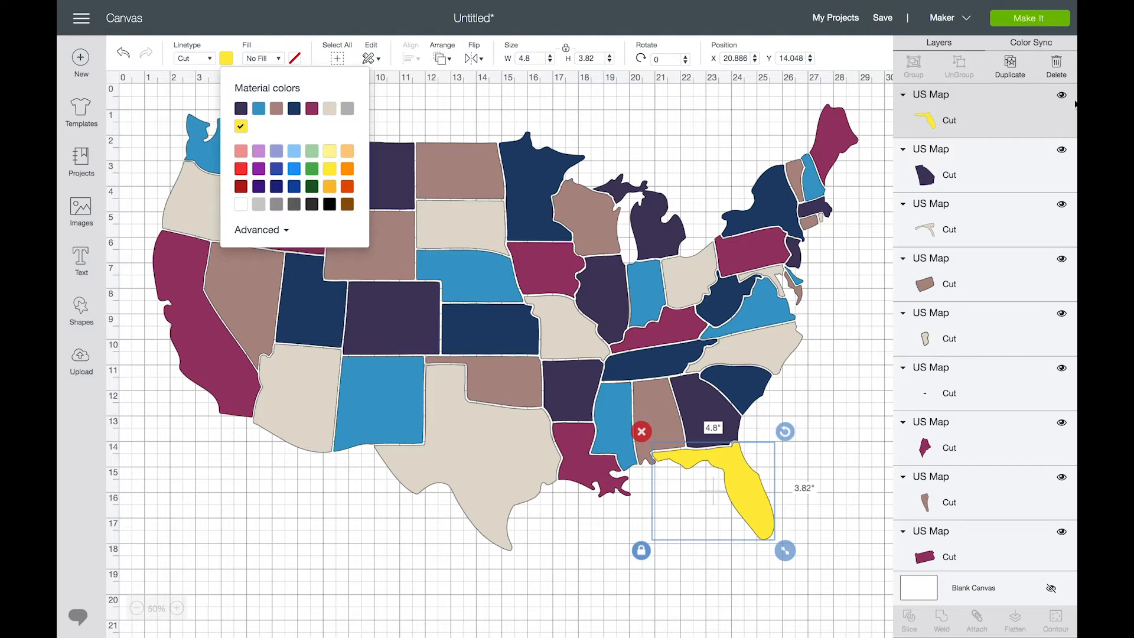
Use Color Sync to move all the remaining maroon states into the yellow material group, and return to the layer list.
{"action": "left_click", "coordinate": [1019, 44]}
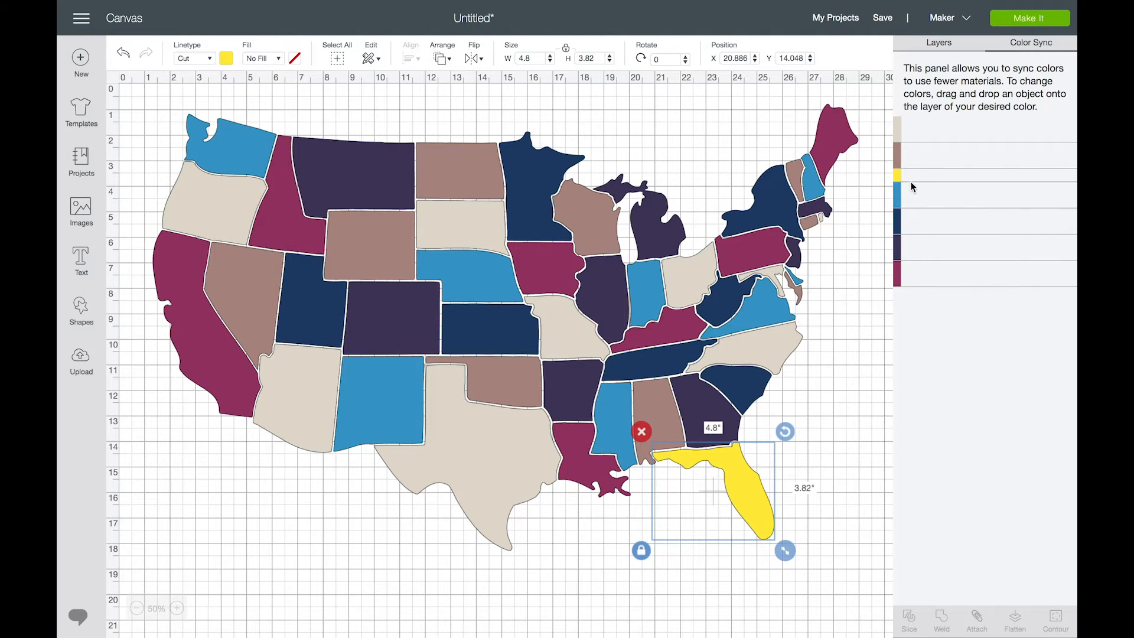
{"action": "left_click_drag", "start_coordinate": [922, 488], "coordinate": [924, 260]}
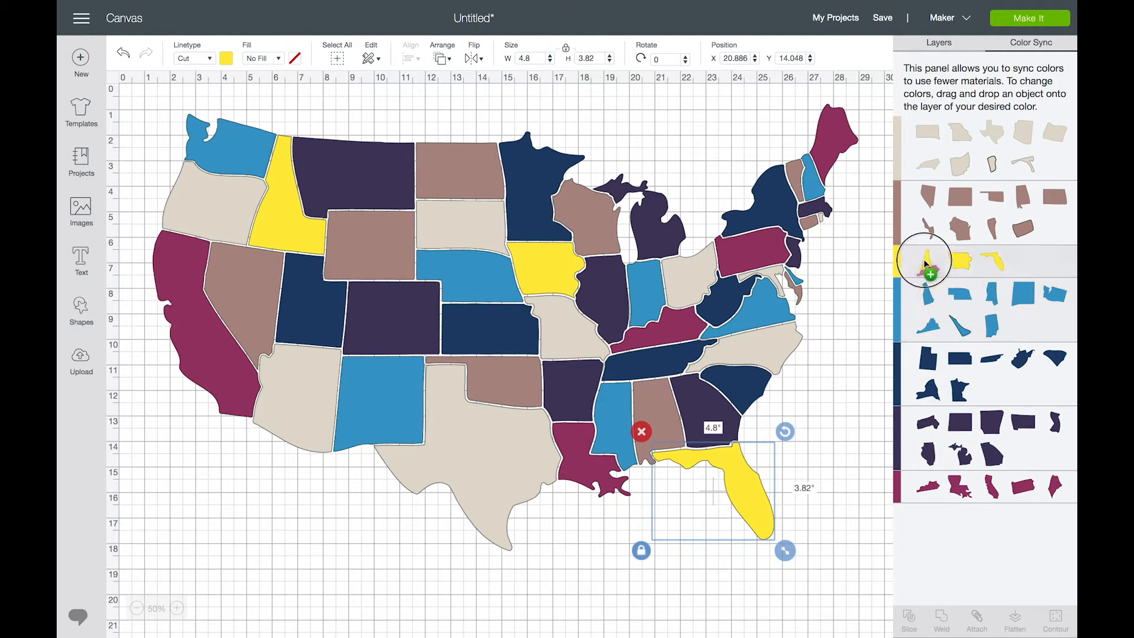
{"action": "left_click_drag", "start_coordinate": [932, 492], "coordinate": [921, 265]}
{"action": "left_click_drag", "start_coordinate": [929, 514], "coordinate": [927, 295]}
{"action": "left_click", "coordinate": [855, 239]}
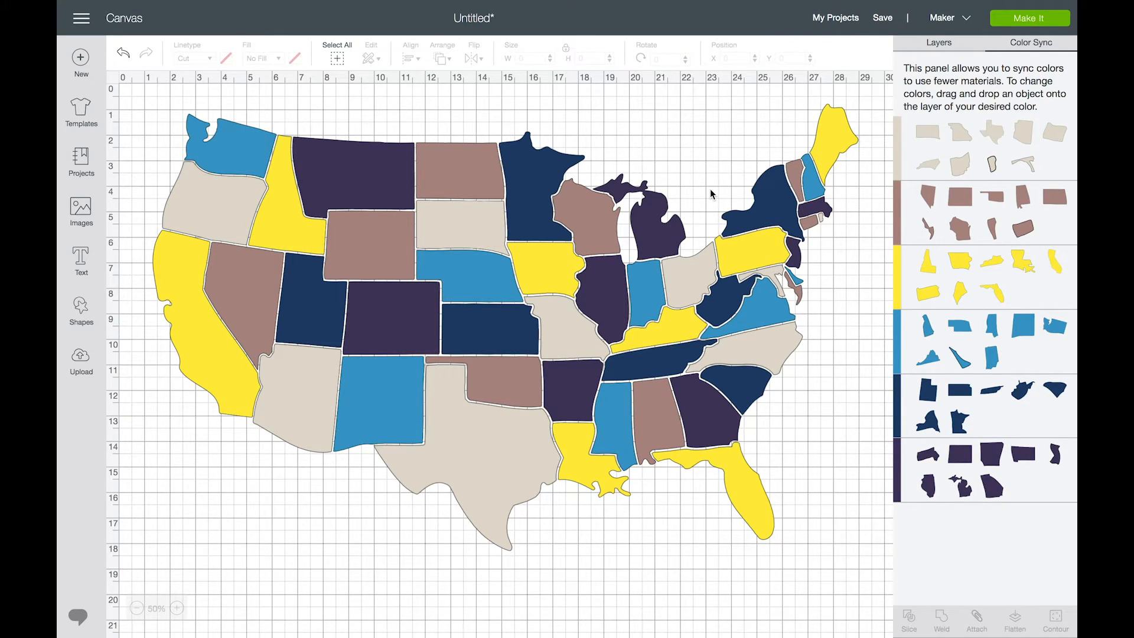
{"action": "left_click", "coordinate": [932, 51]}
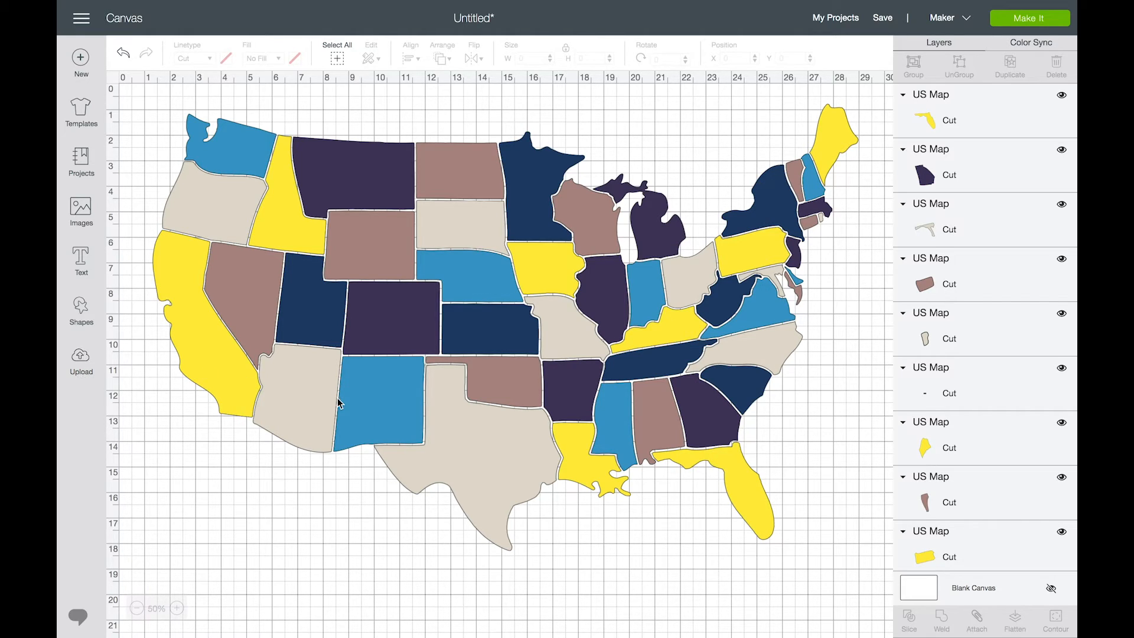
Save the project under the name "Us Map".
{"action": "left_click", "coordinate": [883, 18]}
{"action": "type", "text": "Us Map"}
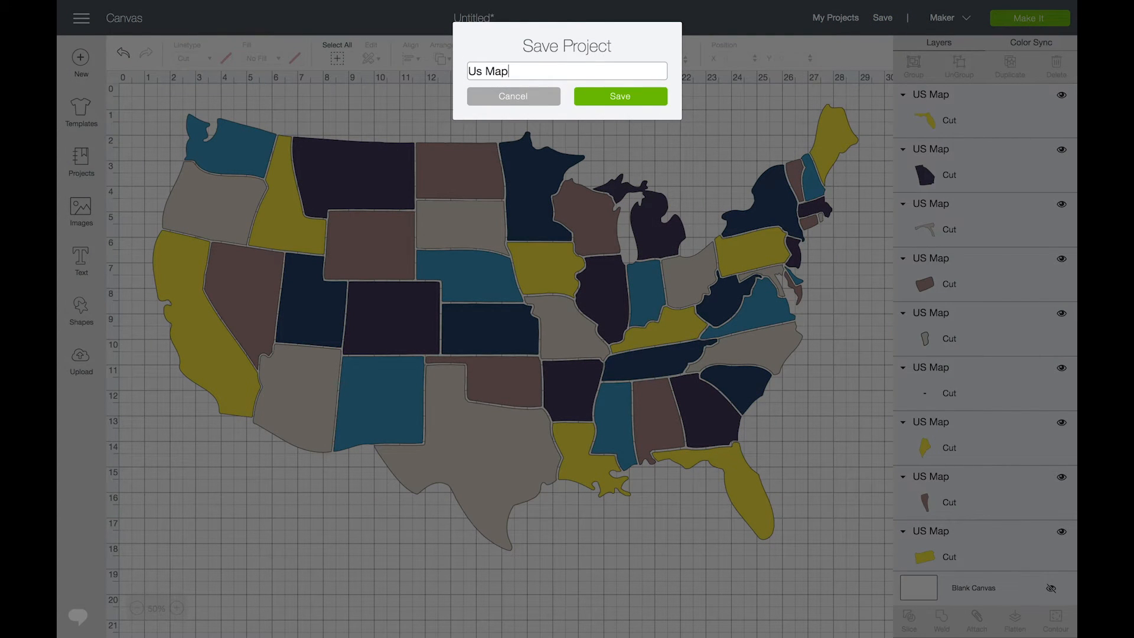
{"action": "left_click", "coordinate": [643, 99]}
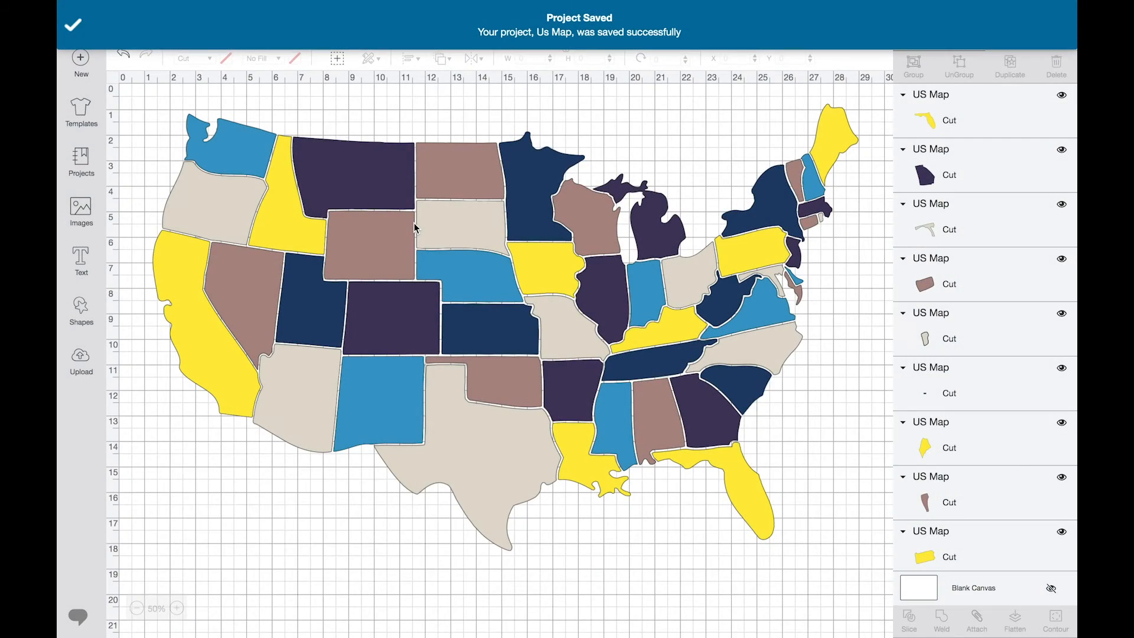
Filter the project library to My Projects and save the Us Map project for offline use.
{"action": "left_click", "coordinate": [83, 165]}
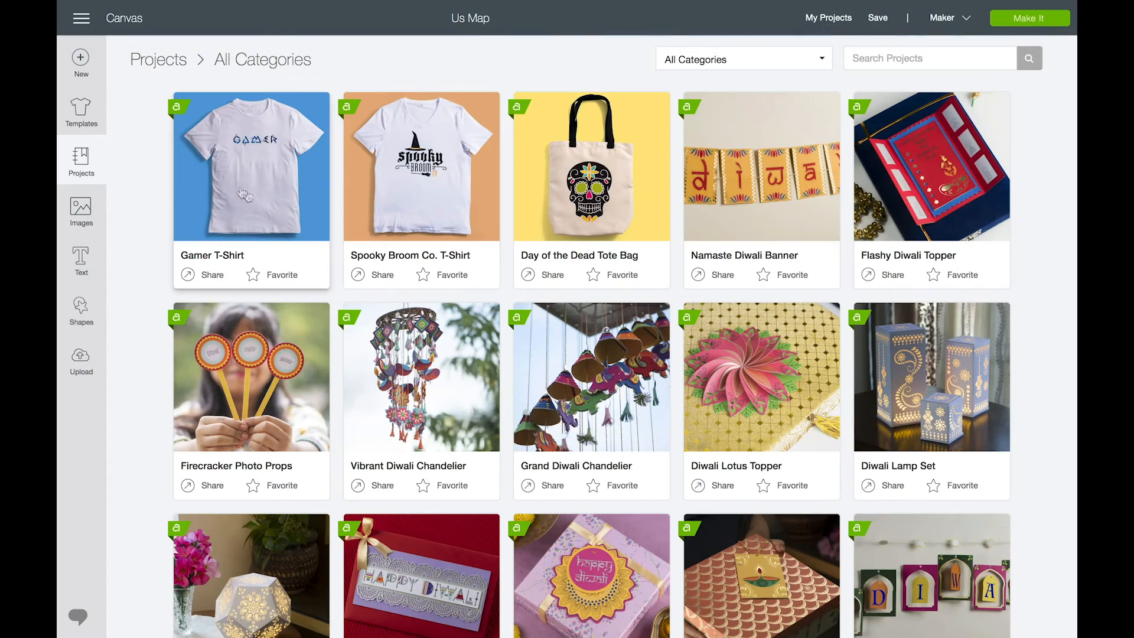
{"action": "left_click", "coordinate": [697, 61]}
{"action": "left_click", "coordinate": [694, 82]}
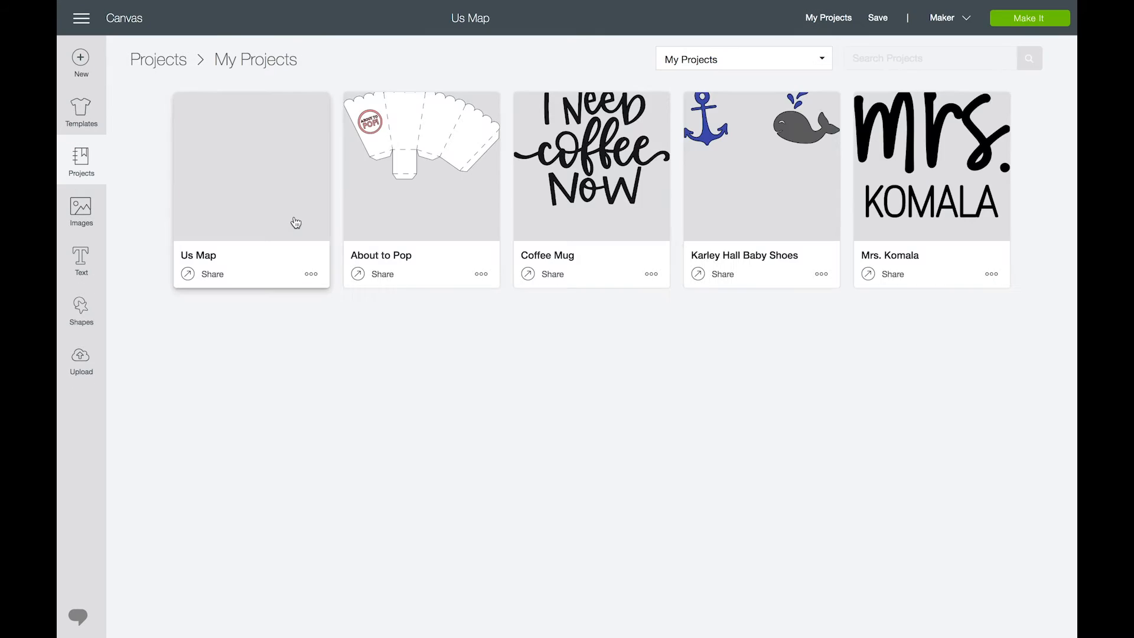
{"action": "left_click", "coordinate": [311, 273]}
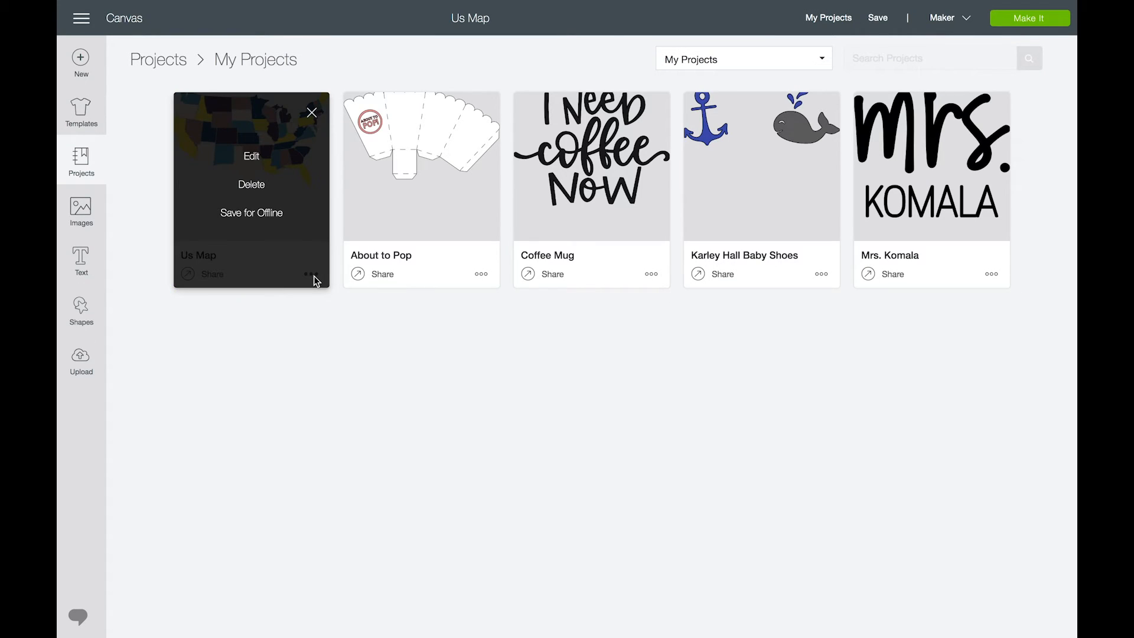
{"action": "left_click", "coordinate": [264, 215]}
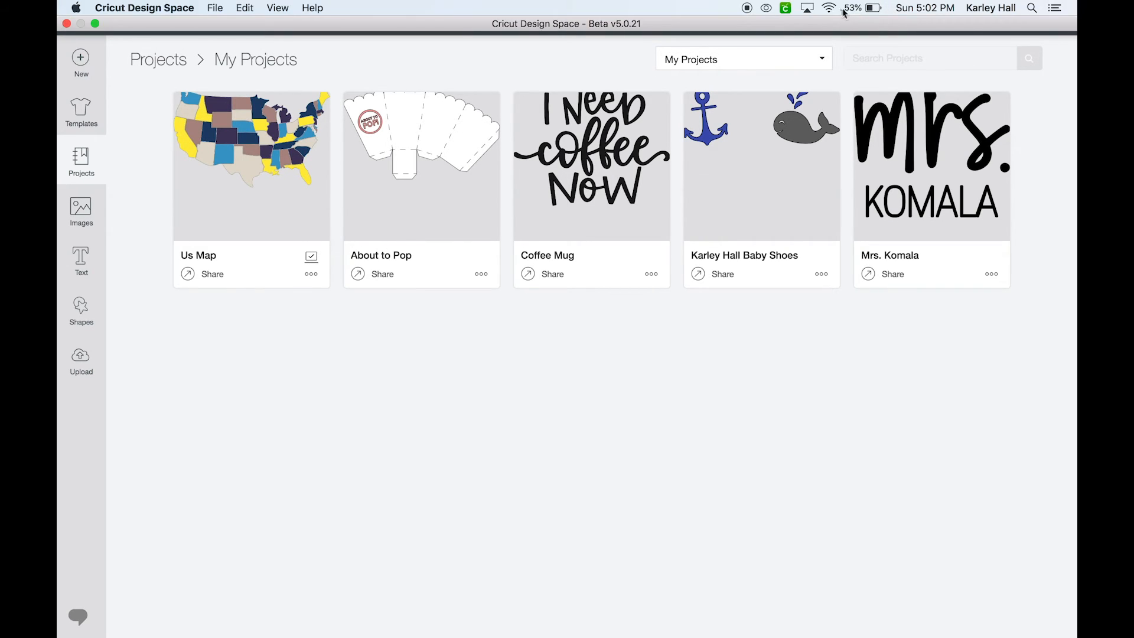
Turn off the computer's Wi-Fi and send the offline Us Map project to cutting preparation.
{"action": "left_click", "coordinate": [828, 8]}
{"action": "left_click", "coordinate": [868, 35]}
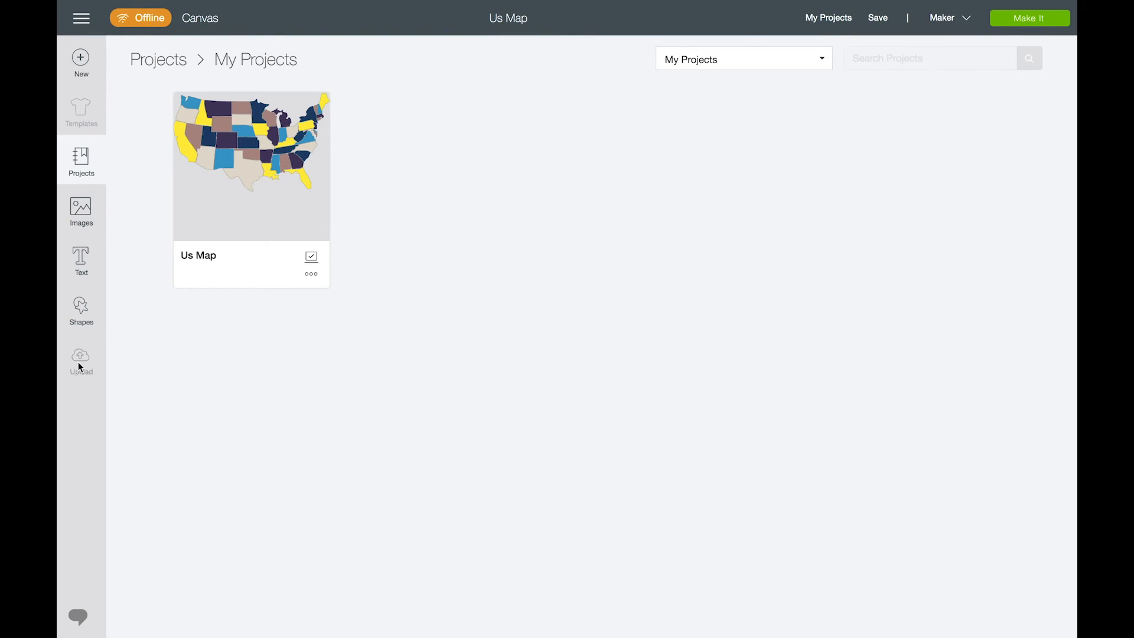
{"action": "left_click", "coordinate": [245, 172]}
{"action": "left_click", "coordinate": [753, 620]}
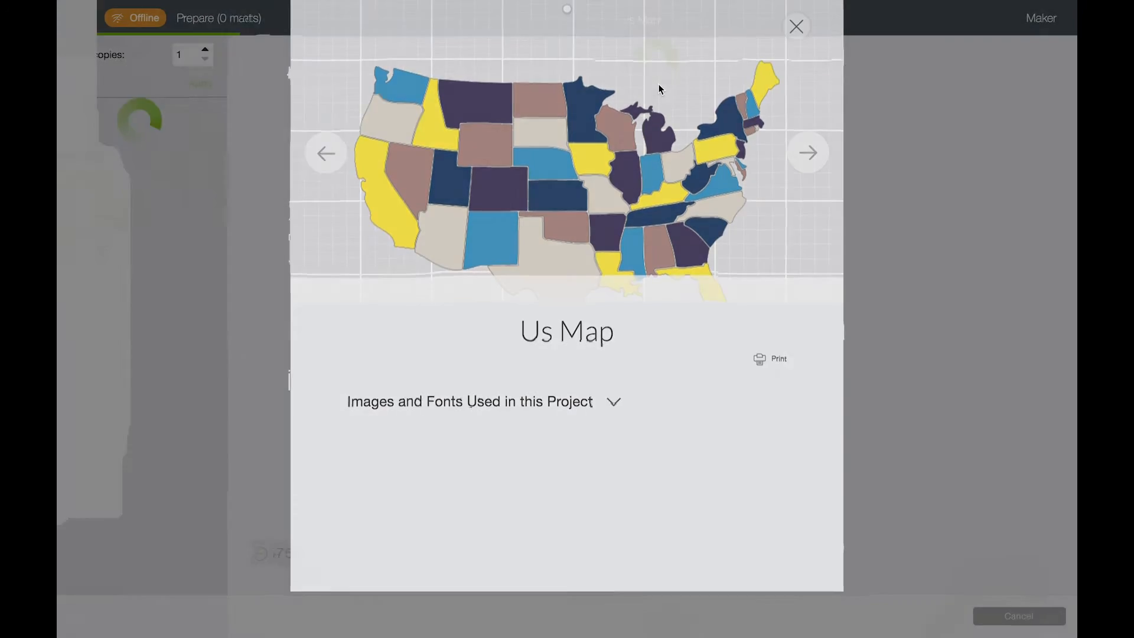